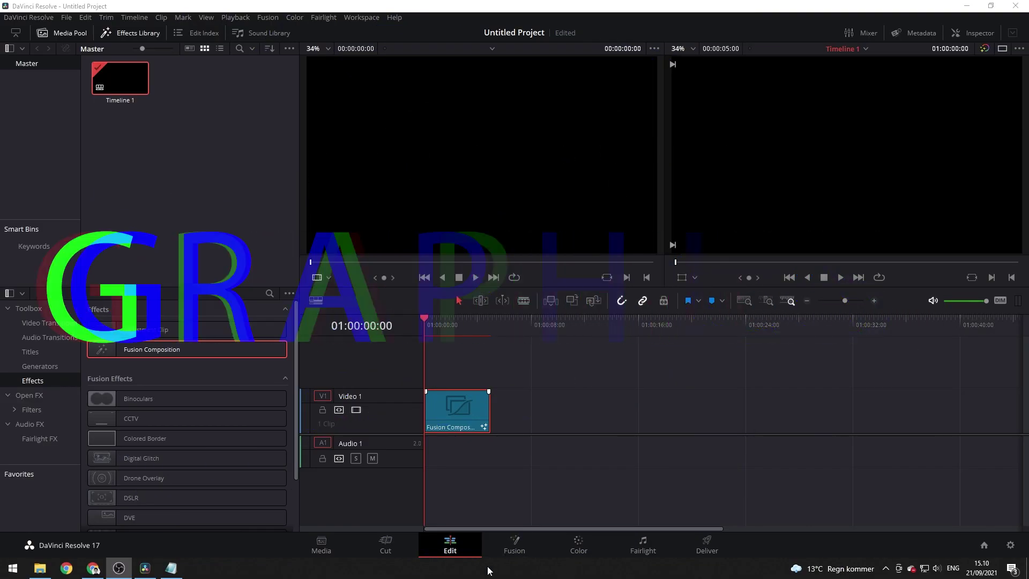
Open the Fusion composition for node editing, add a Rectangle mask node and display it in the first viewer
left_click(514, 545)
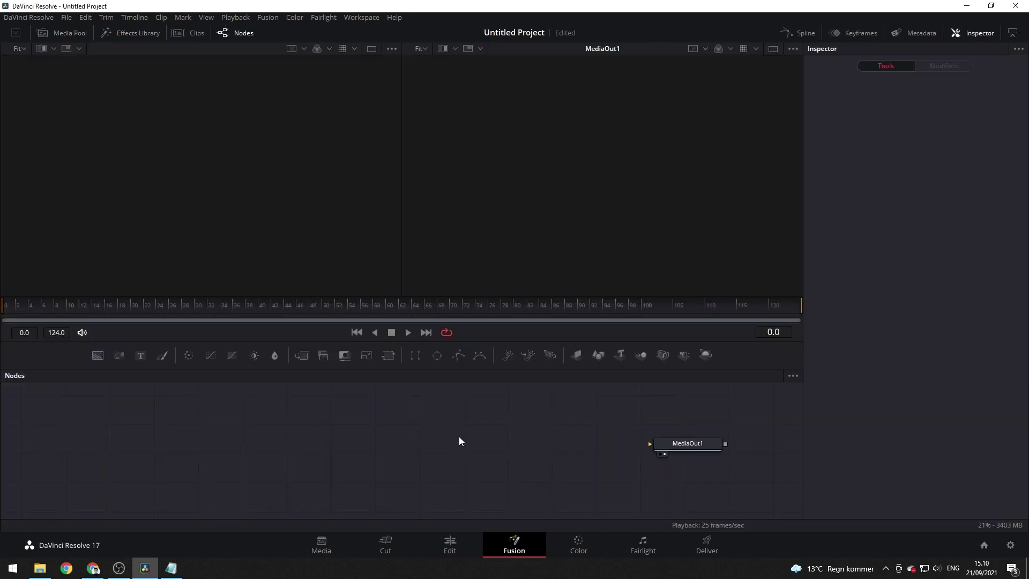
key("shift+space")
type("trans")
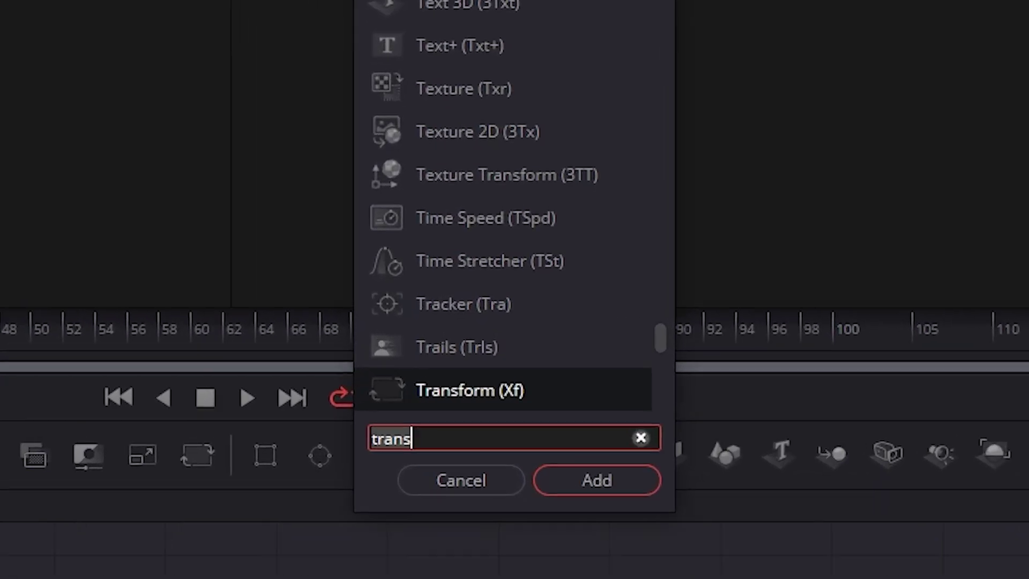
key("BackSpace")
key("BackSpace")
key("BackSpace")
key("BackSpace")
key("BackSpace")
type("recta")
key("Return")
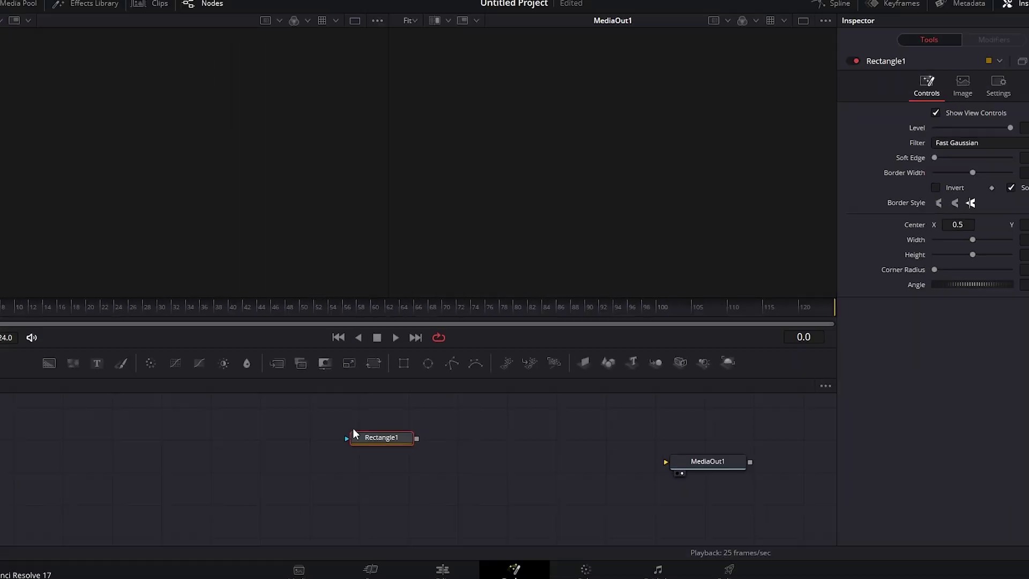
key("1")
left_click_drag(368, 442, 407, 476)
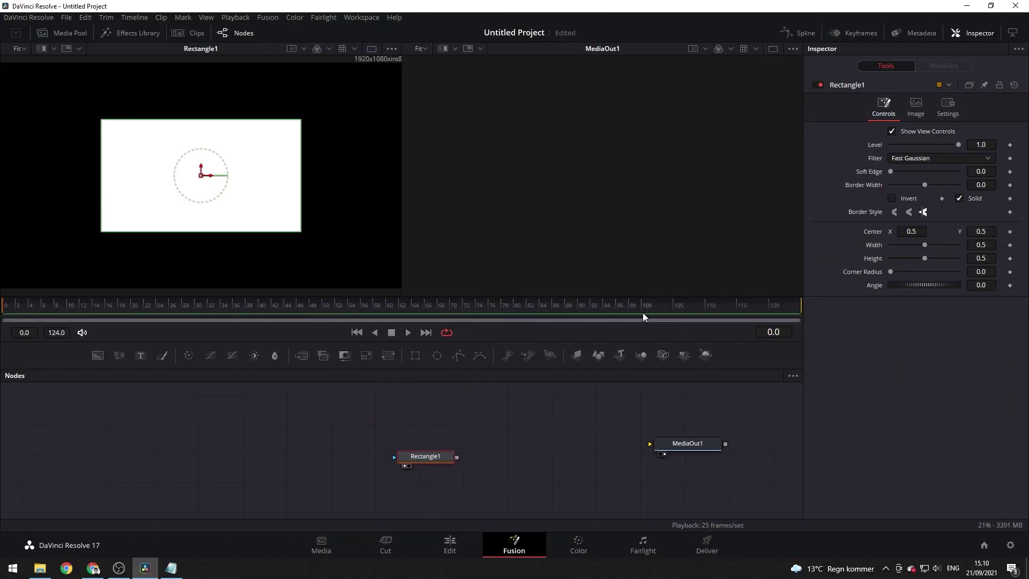
Shape Rectangle1 into a rounded bar with corner radius 0.583, height 0.181 and width 0.622
left_click_drag(890, 274, 930, 278)
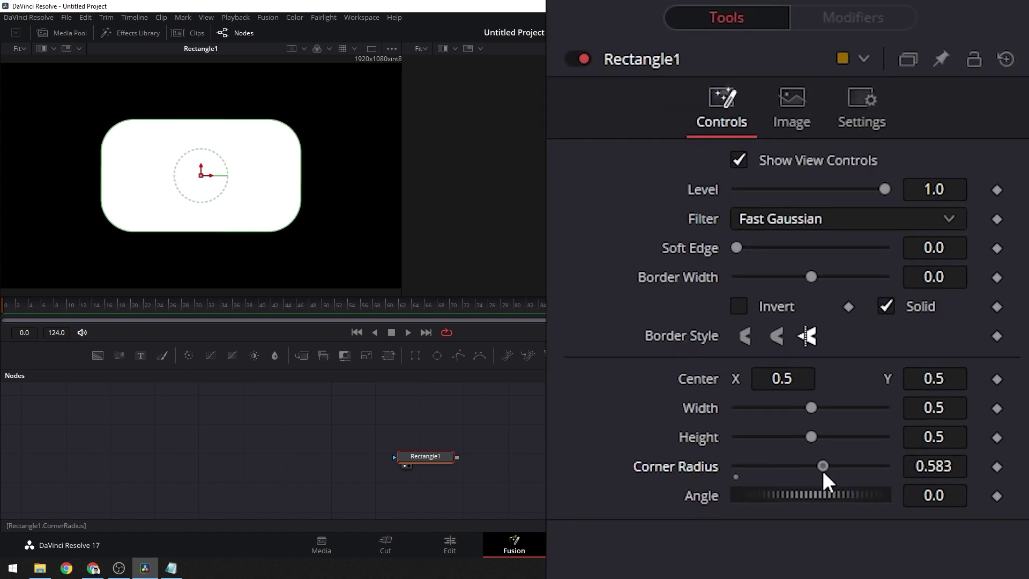
left_click_drag(811, 437, 761, 436)
left_click_drag(811, 407, 830, 407)
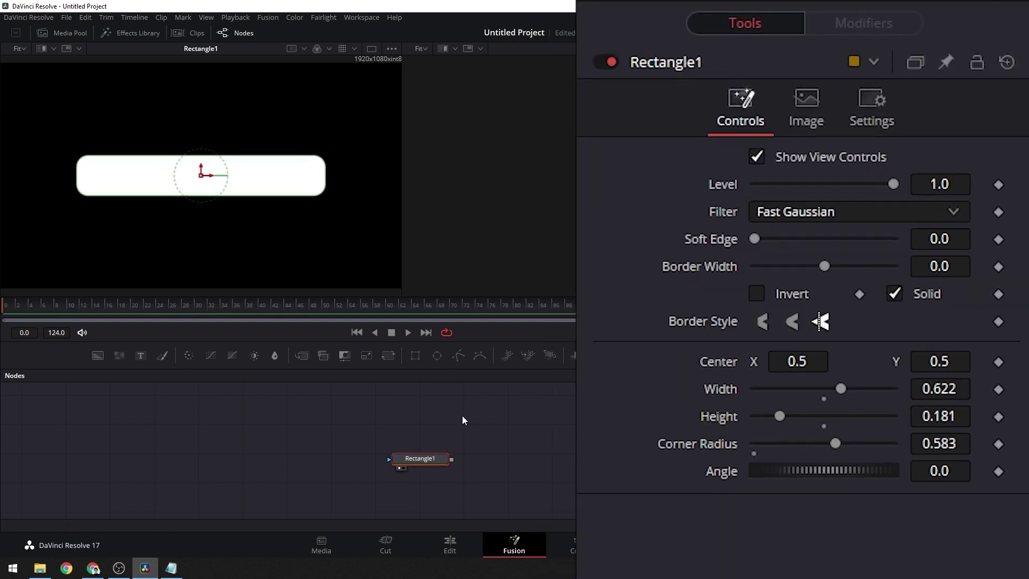
Add a Background node and place it beside Rectangle1 in the node graph
key("shift+space")
type("back")
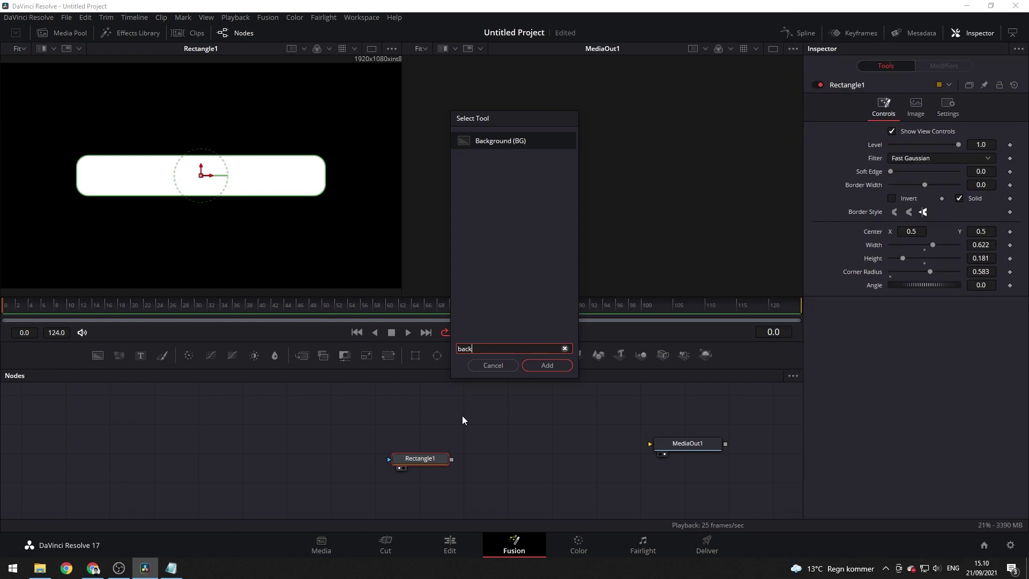
key("Return")
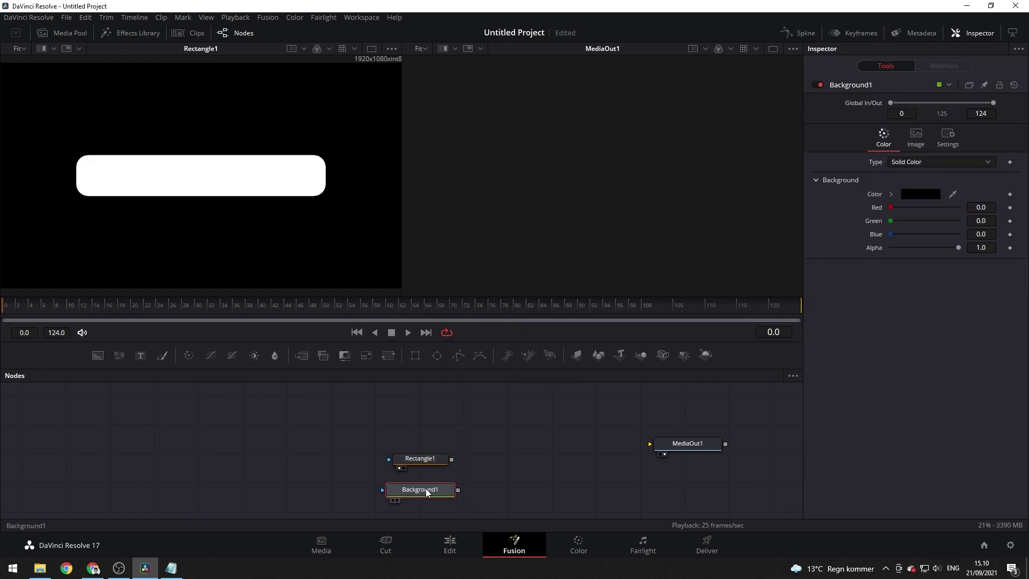
left_click_drag(424, 489, 518, 458)
Display Background1 in the second viewer and set its solid color to light green #78ff39
left_click(919, 196)
left_click(569, 380)
left_click(507, 459)
key("2")
left_click(920, 194)
left_click(590, 211)
left_click_drag(639, 293, 639, 187)
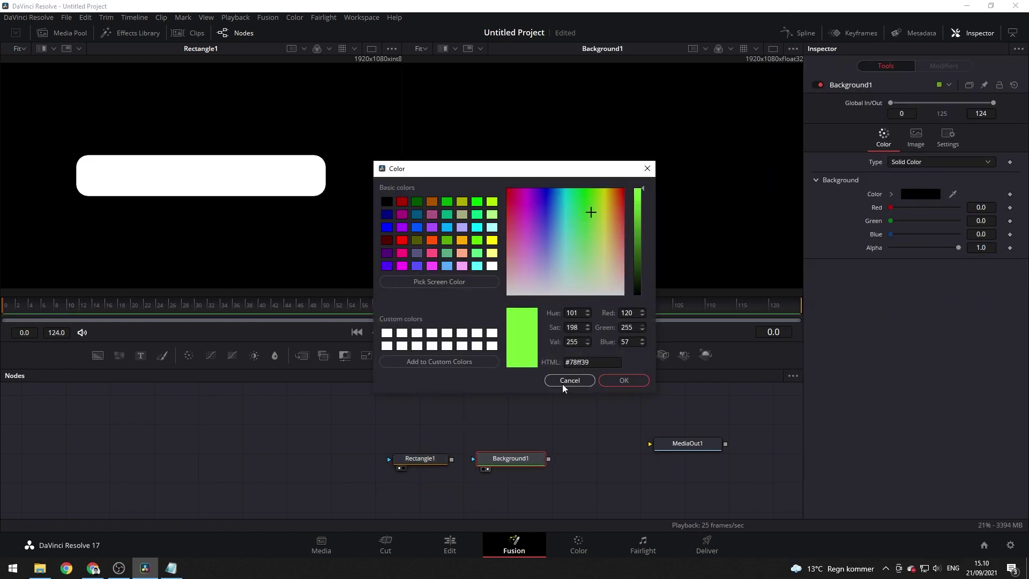
left_click(623, 380)
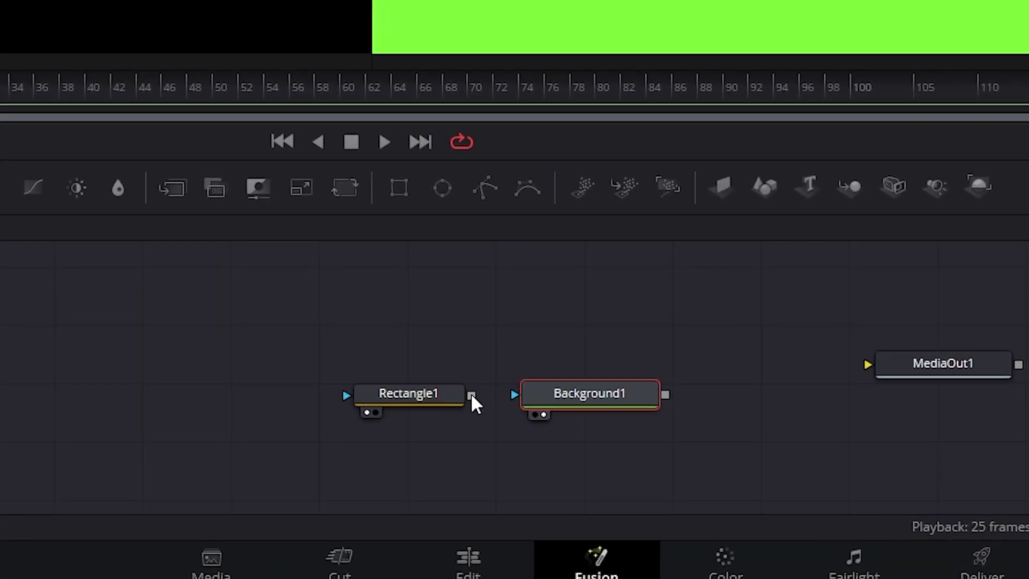
Connect Rectangle1 to Background1 as its effect mask and tidy the spacing of the two nodes
left_click_drag(451, 460, 474, 458)
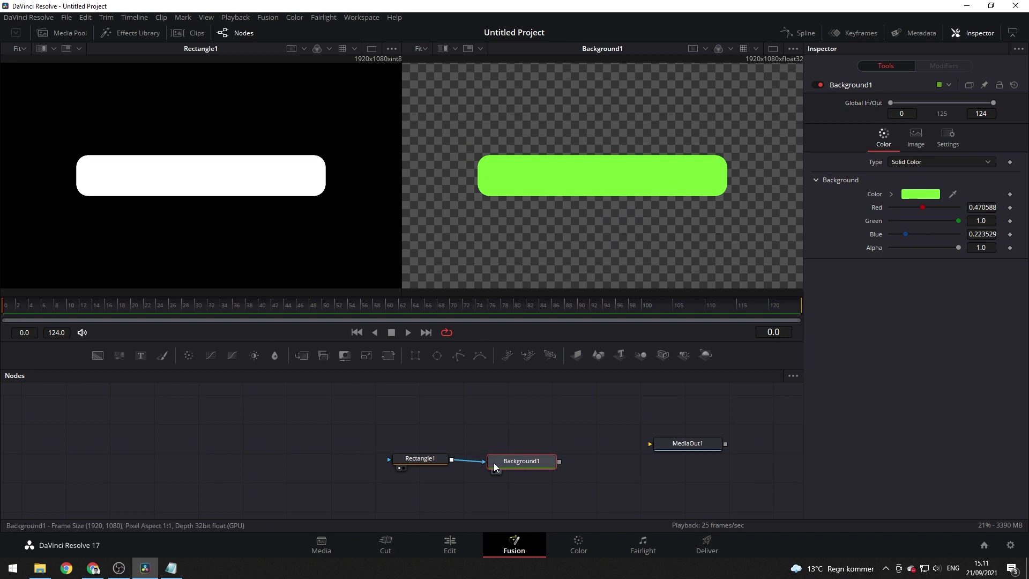
left_click_drag(422, 456, 397, 458)
left_click_drag(526, 460, 508, 465)
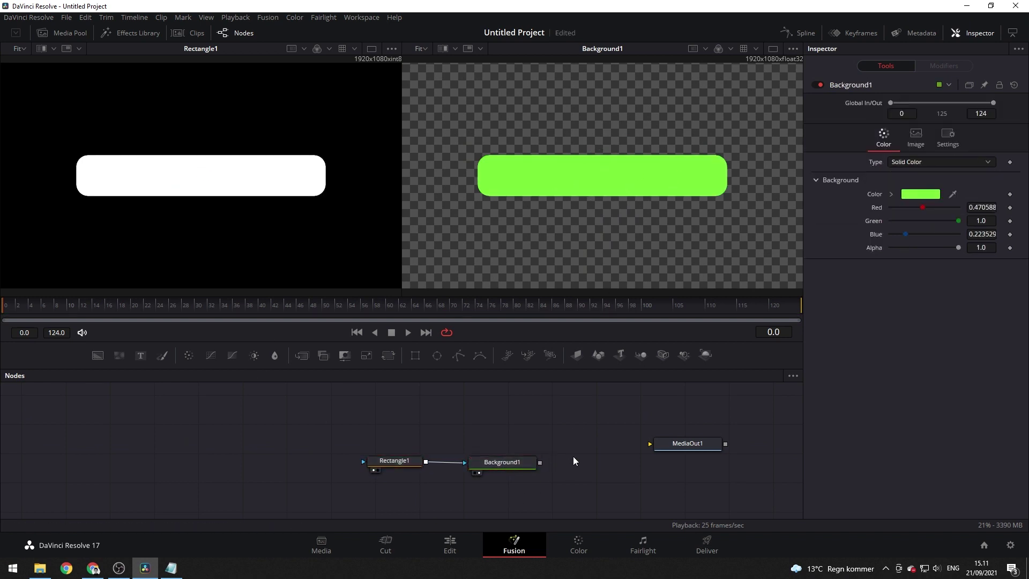
Add a Text+ node reading "Using mattes in fusion" and display it in the first viewer
key("shift+space")
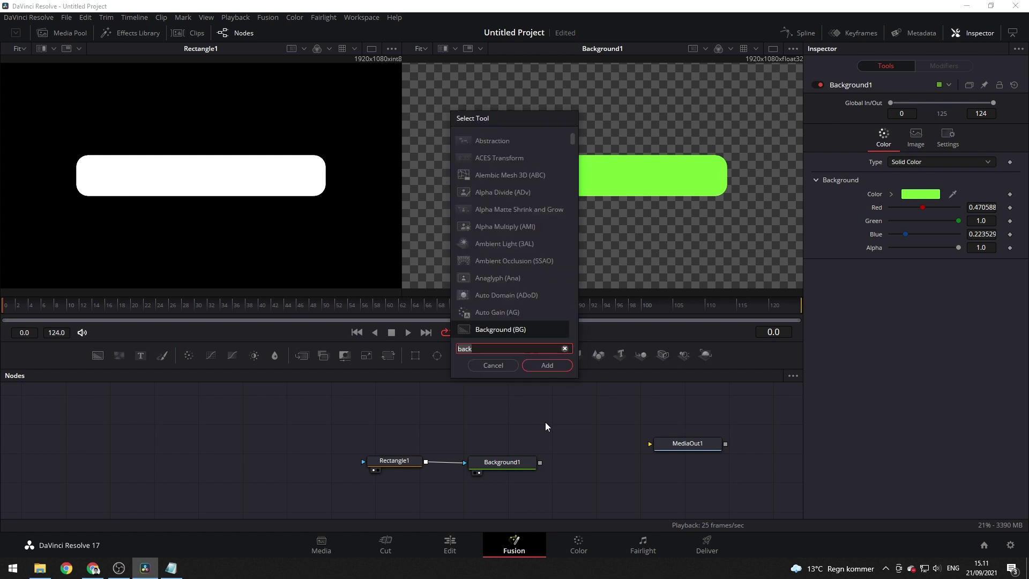
type("text")
key("Down")
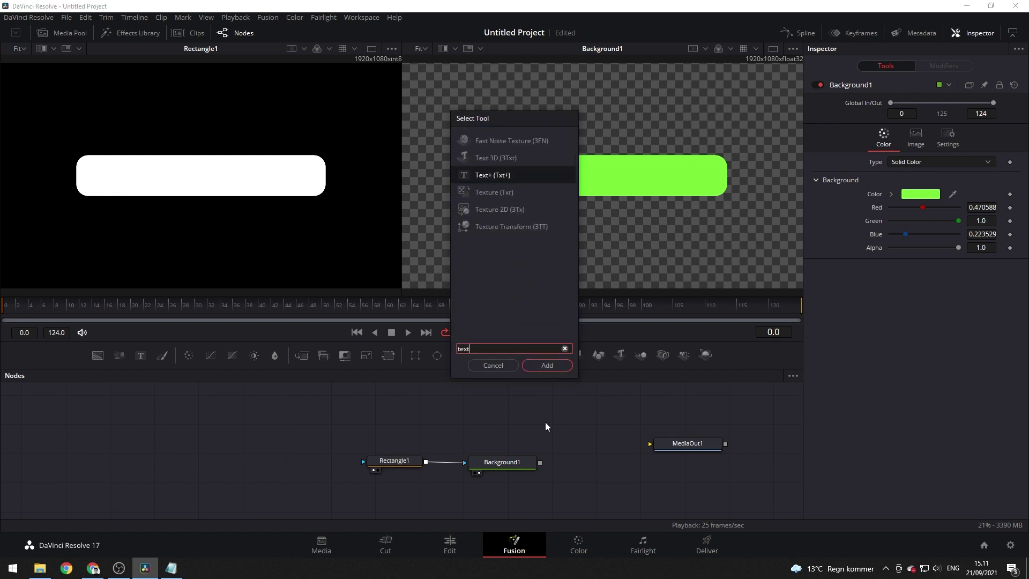
key("Return")
left_click(912, 193)
left_click_drag(527, 448, 507, 442)
key("1")
Add a Merge node with Background1 as background and Text1 as foreground, and display it in the second viewer
left_click_drag(394, 461, 394, 483)
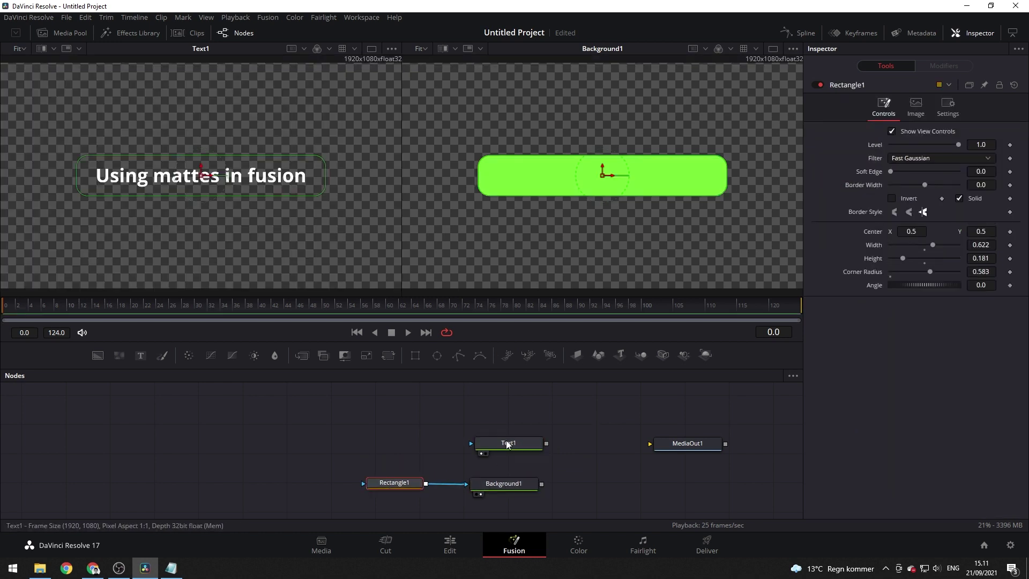
left_click_drag(506, 439, 503, 420)
left_click(596, 472)
key("shift+space")
type("merge")
key("Return")
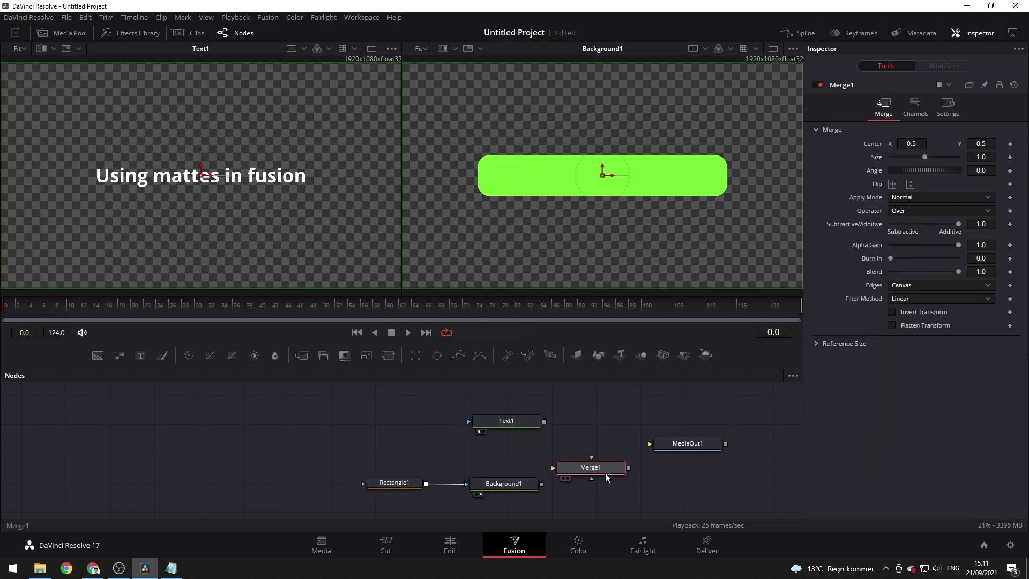
left_click_drag(606, 477, 608, 466)
left_click_drag(568, 440, 594, 449)
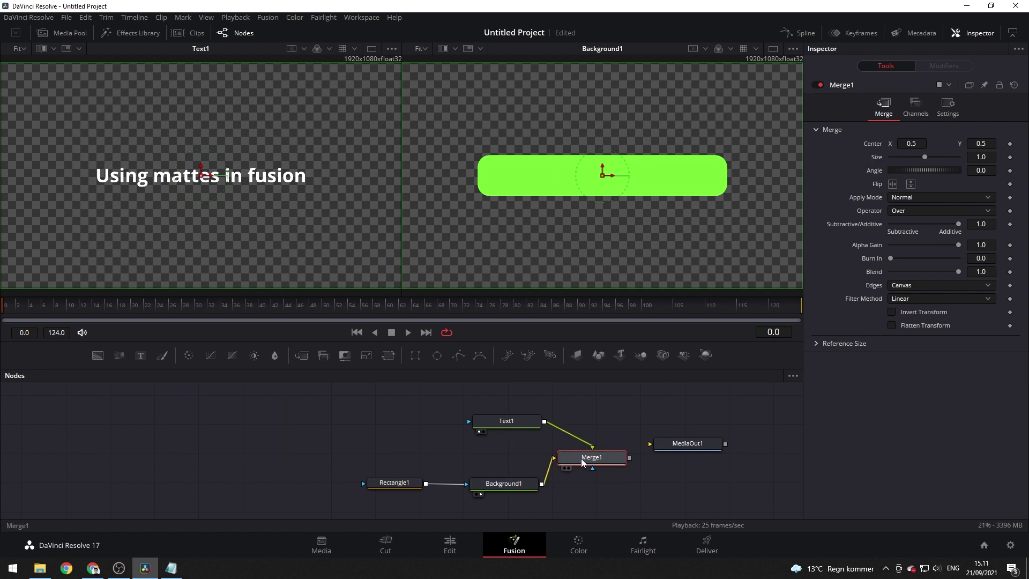
left_click_drag(58, 300, 1, 299)
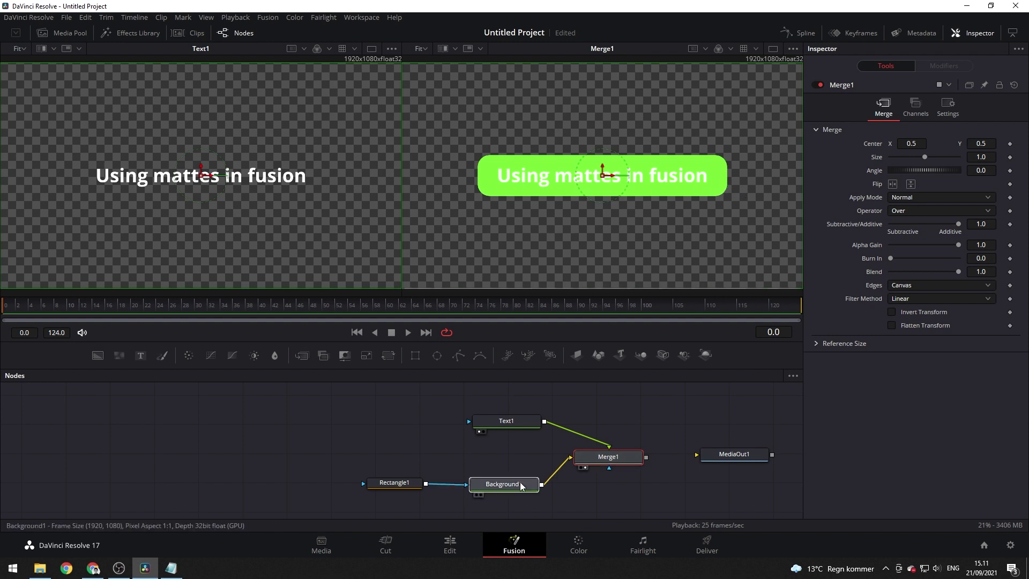
Arrange Text1, Merge1 and Background1 in a vertical column with Merge1 between the other two
left_click_drag(519, 483, 519, 493)
left_click_drag(600, 459, 498, 464)
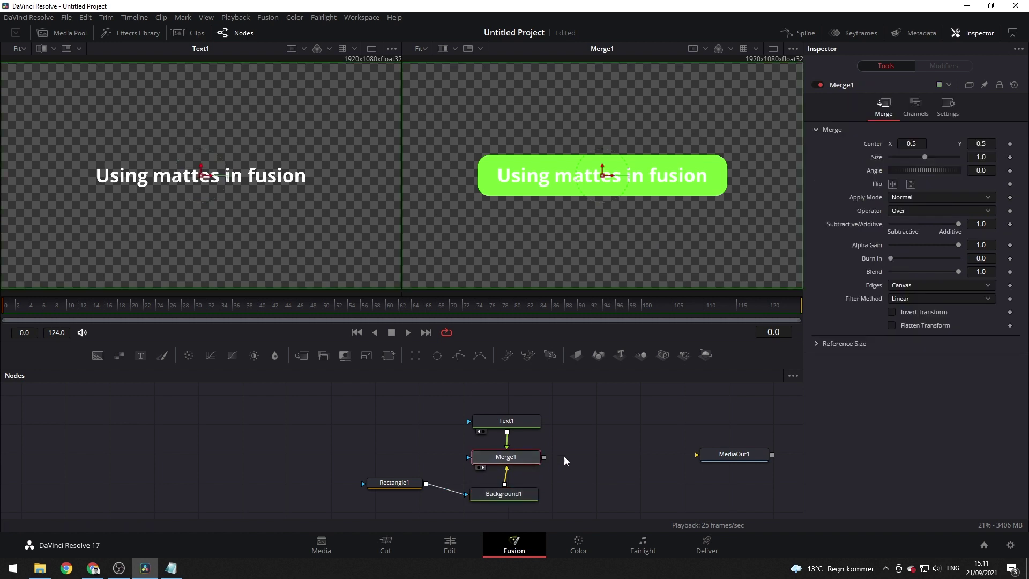
left_click(616, 464)
left_click_drag(510, 422, 514, 393)
left_click_drag(497, 466, 498, 452)
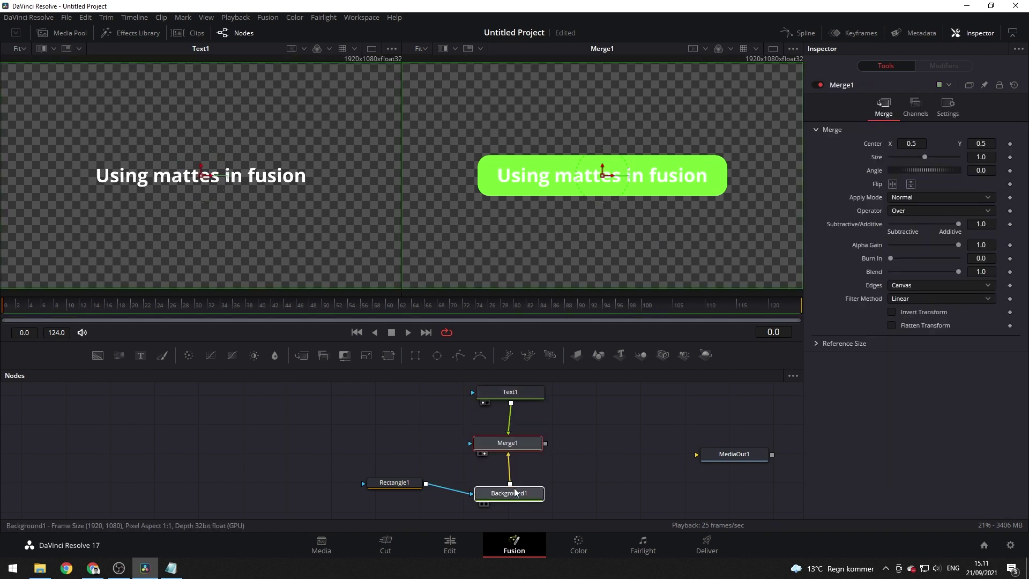
left_click_drag(511, 496, 514, 492)
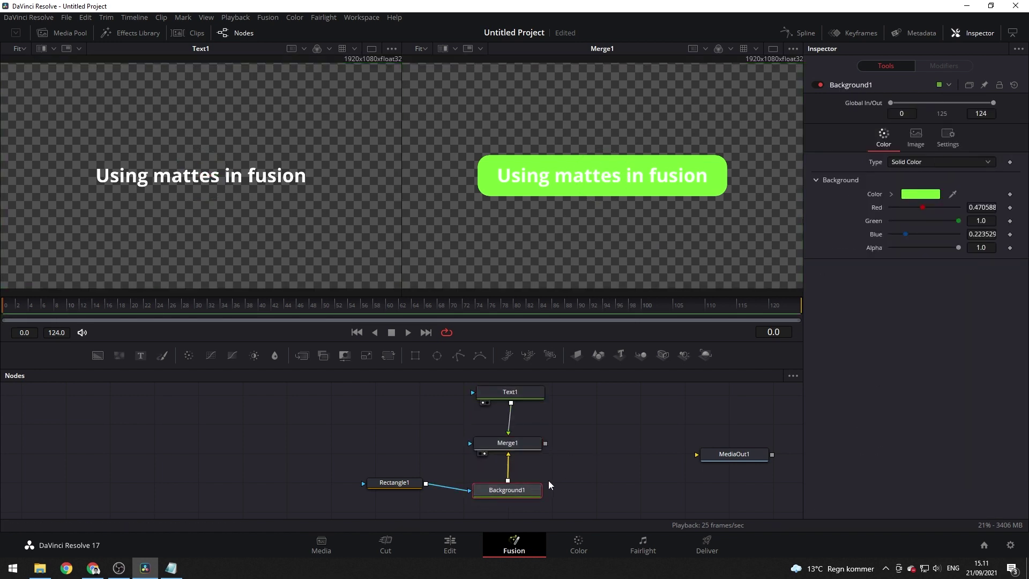
Add a second, unconnected Rectangle mask node beside the merge setup and display it in the first viewer
left_click(577, 478)
key("shift+space")
type("rec")
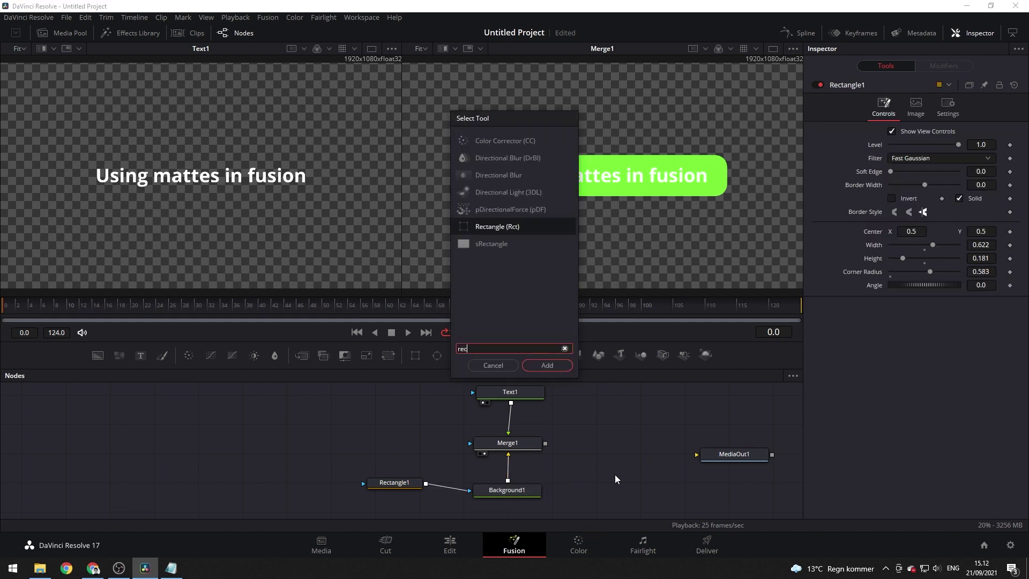
key("Return")
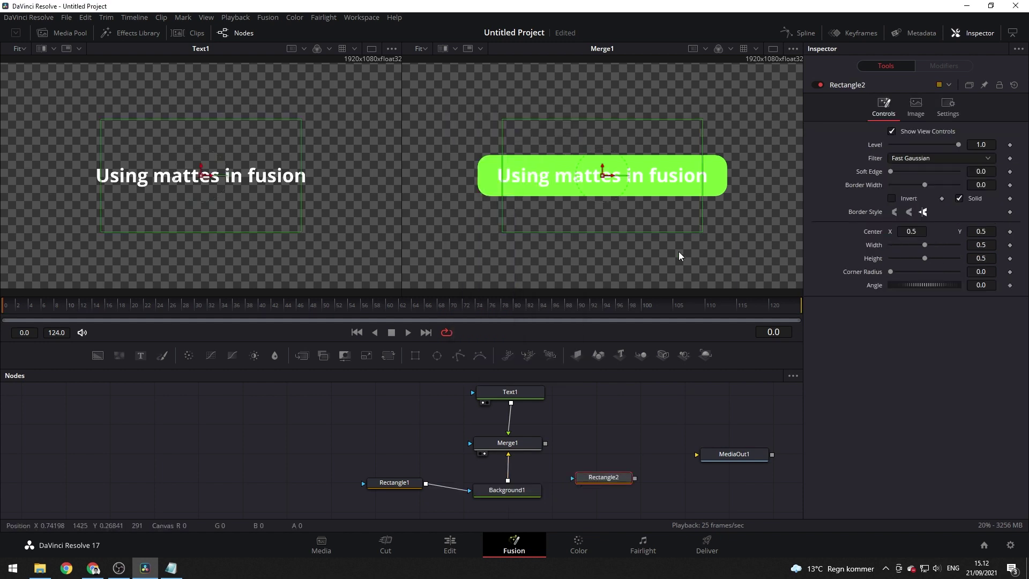
key("1")
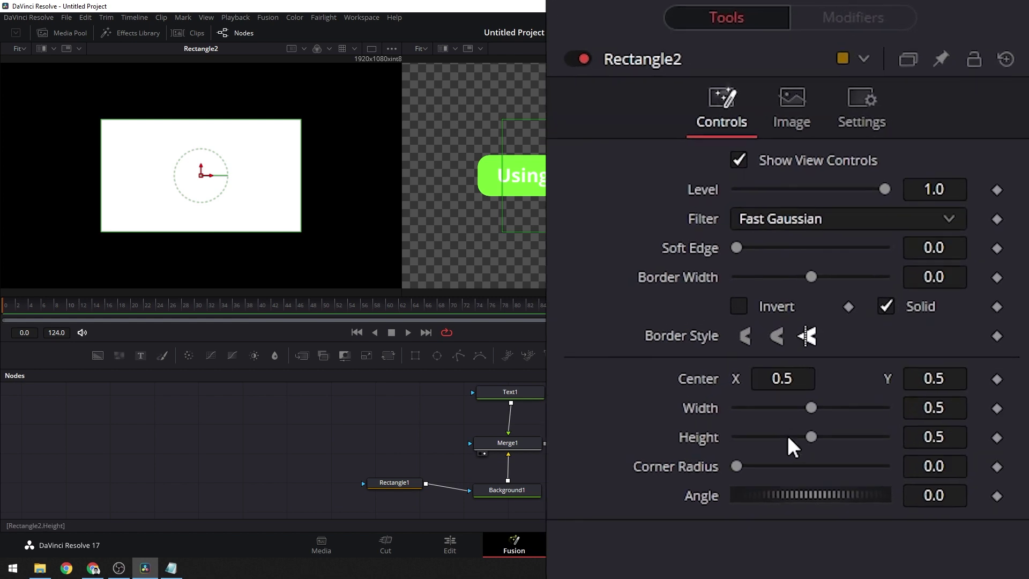
Shape Rectangle2 into a long slanted stripe with width 1.0, height 0.142 and angle 65.2
left_click_drag(860, 337, 918, 338)
left_click_drag(859, 360, 830, 361)
left_click_drag(823, 404, 851, 404)
left_click_drag(830, 360, 824, 362)
left_click_drag(766, 436, 757, 437)
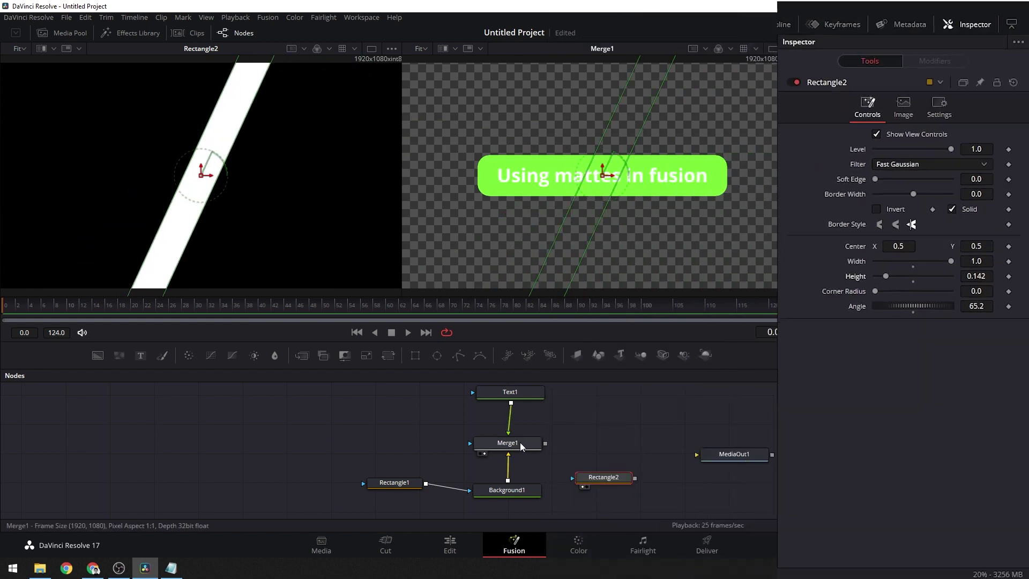
Open the Spline editor and keyframe Rectangle2's center from X about 0.118 at frame 0 to X about 0.885 at frame 30
left_click(798, 33)
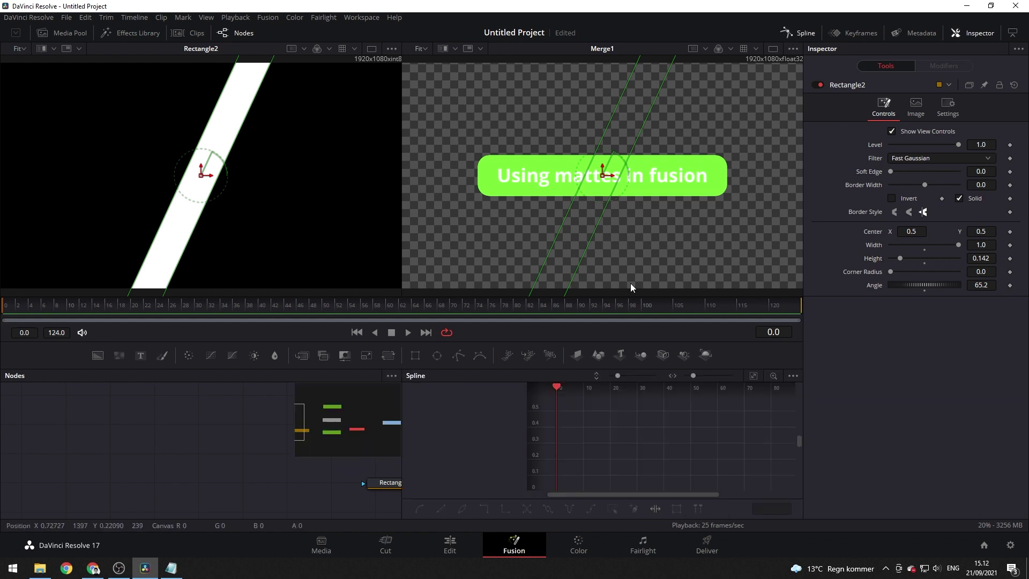
left_click_drag(334, 450, 353, 426)
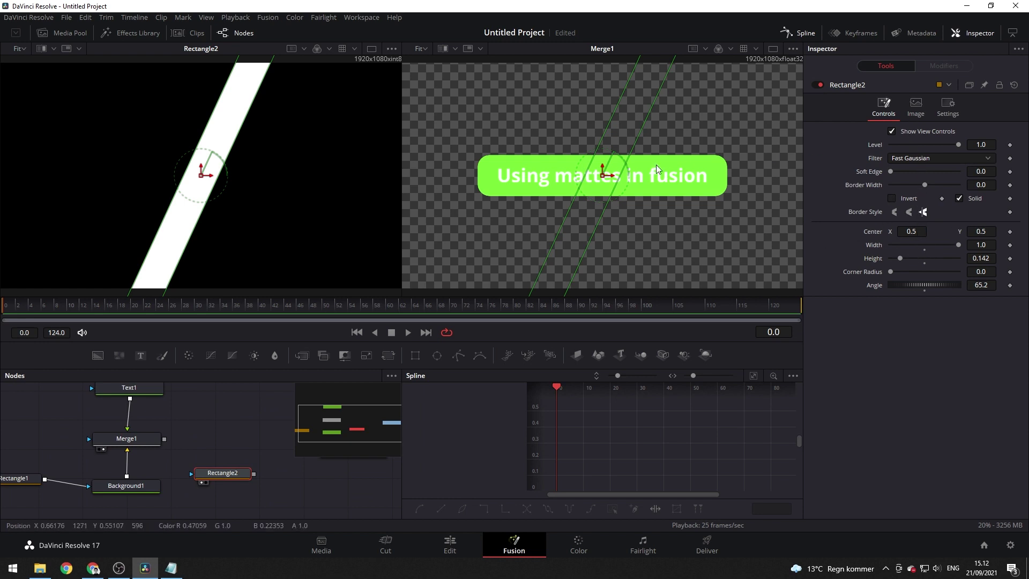
left_click_drag(607, 179, 454, 189)
left_click(1010, 231)
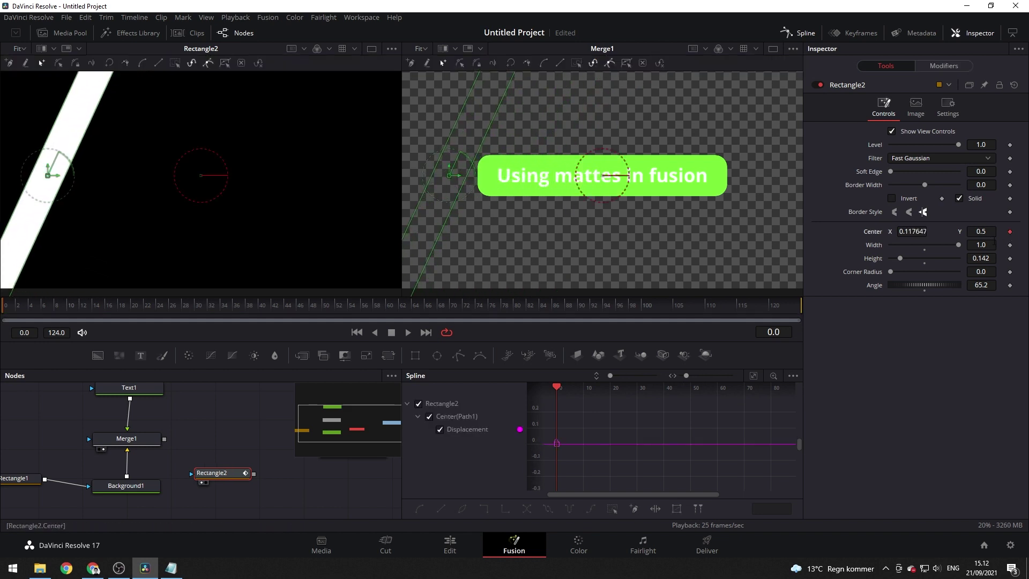
left_click(194, 307)
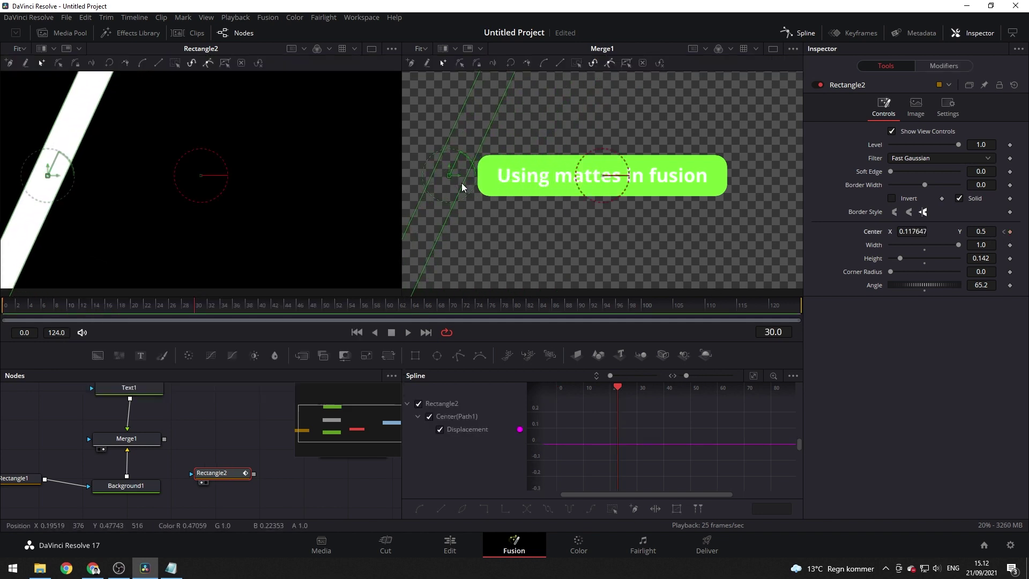
left_click_drag(461, 178, 767, 197)
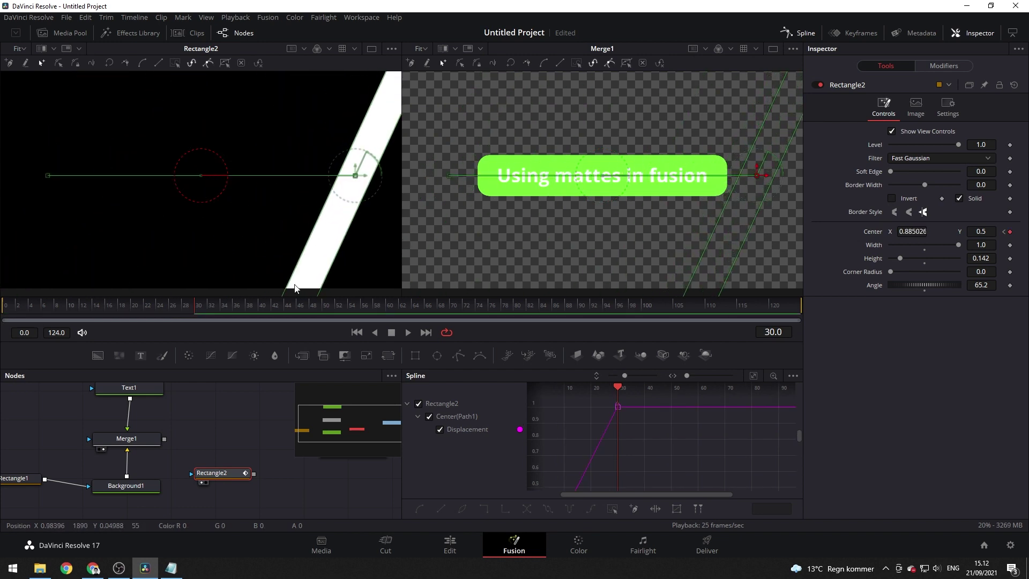
Play back the stripe's movement across the bar and examine its full displacement curve in the Spline editor
left_click(181, 310)
left_click_drag(183, 313, 6, 300)
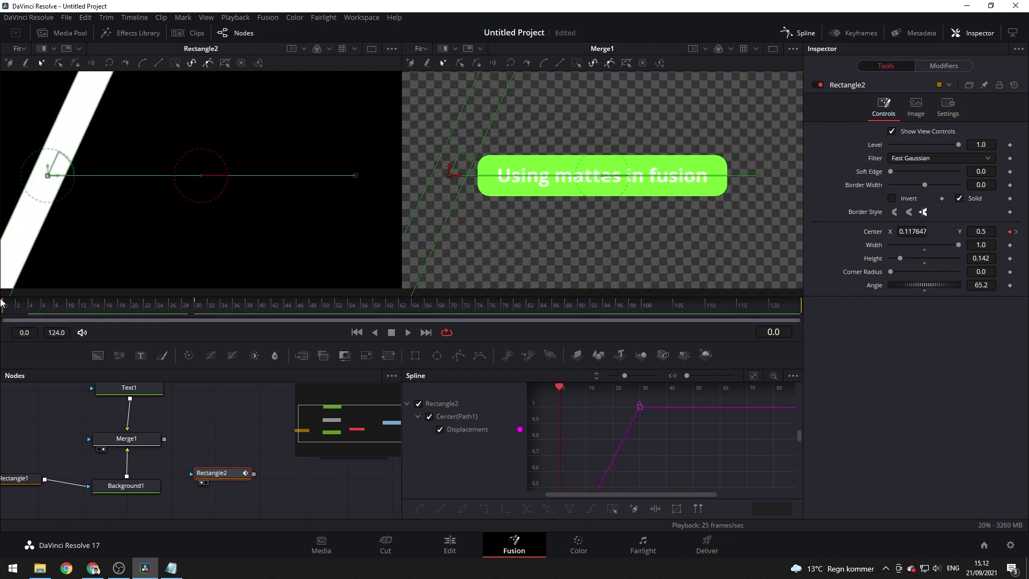
key("space")
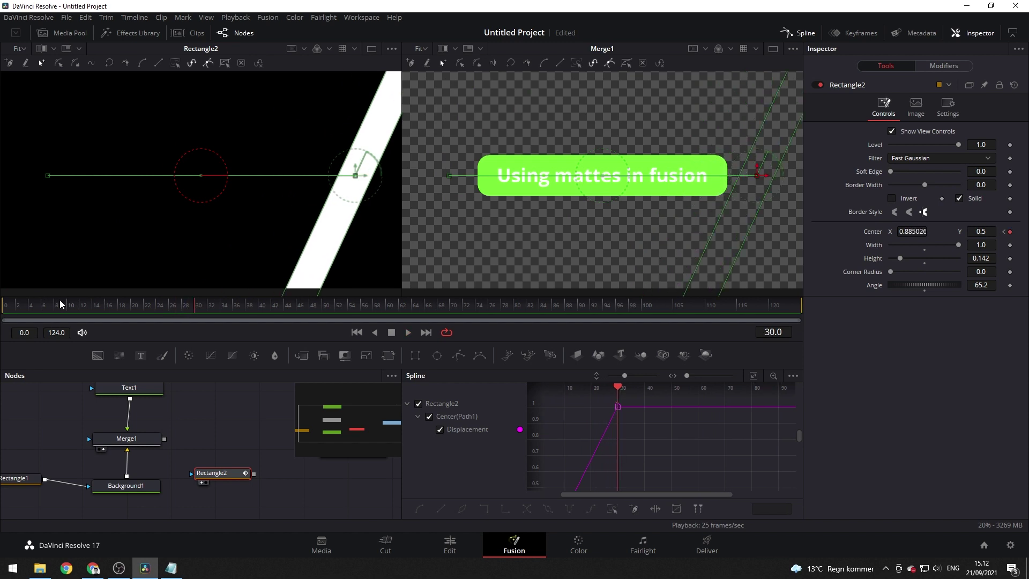
left_click(32, 306)
key("space")
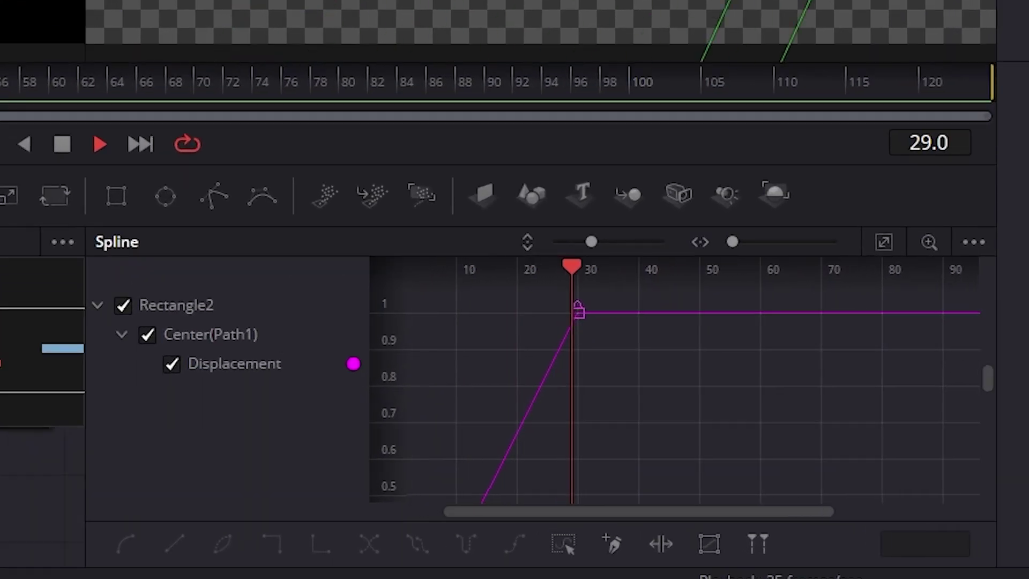
key("space")
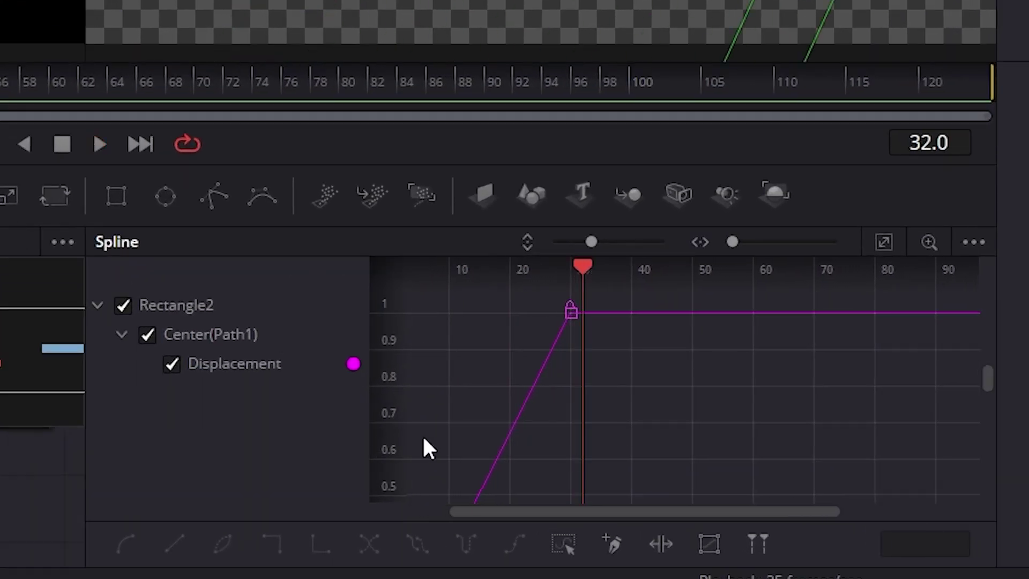
scroll(532, 410, "right", 1)
scroll(485, 407, "down", 3, "ctrl")
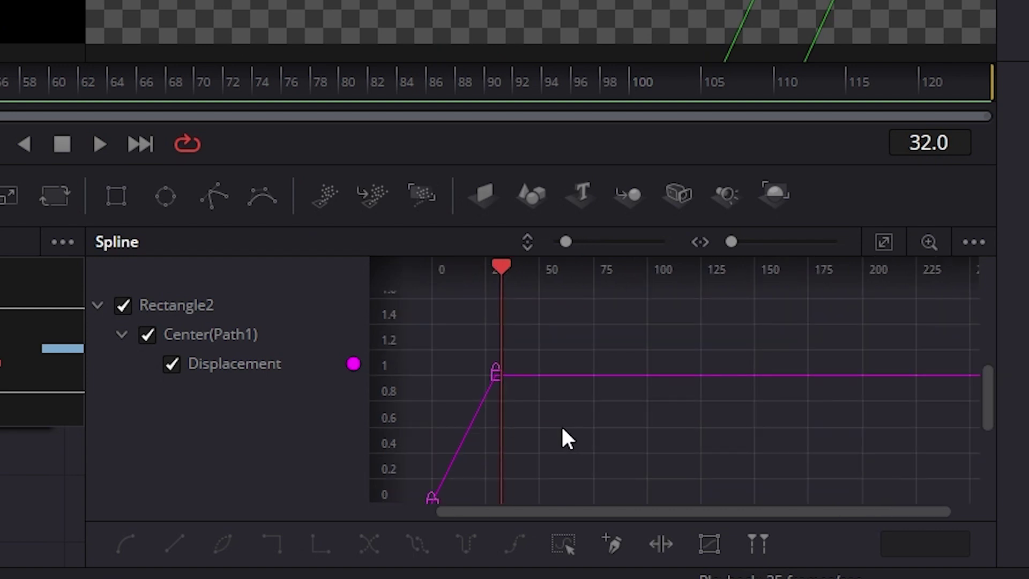
Select both displacement keyframes of Rectangle2's path in the Spline editor
left_click_drag(576, 409, 668, 379)
scroll(554, 403, "up", 2)
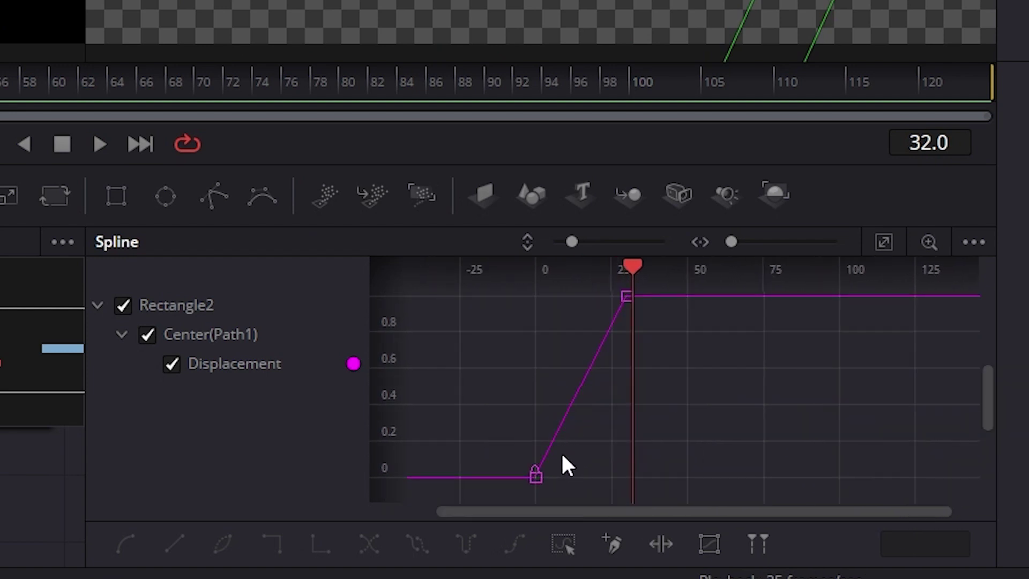
left_click_drag(535, 499, 673, 289)
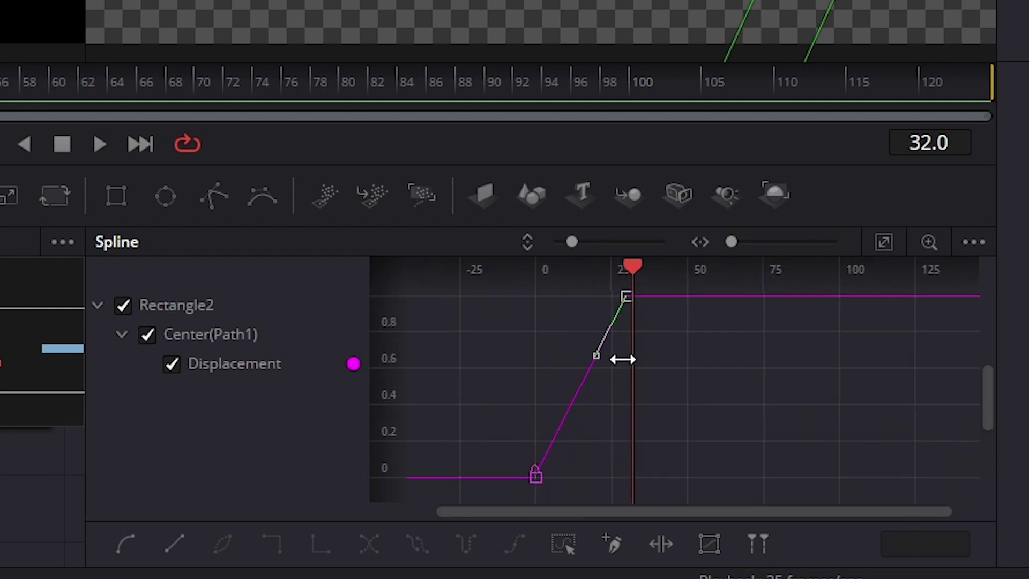
left_click(535, 478)
left_click(626, 297, "ctrl")
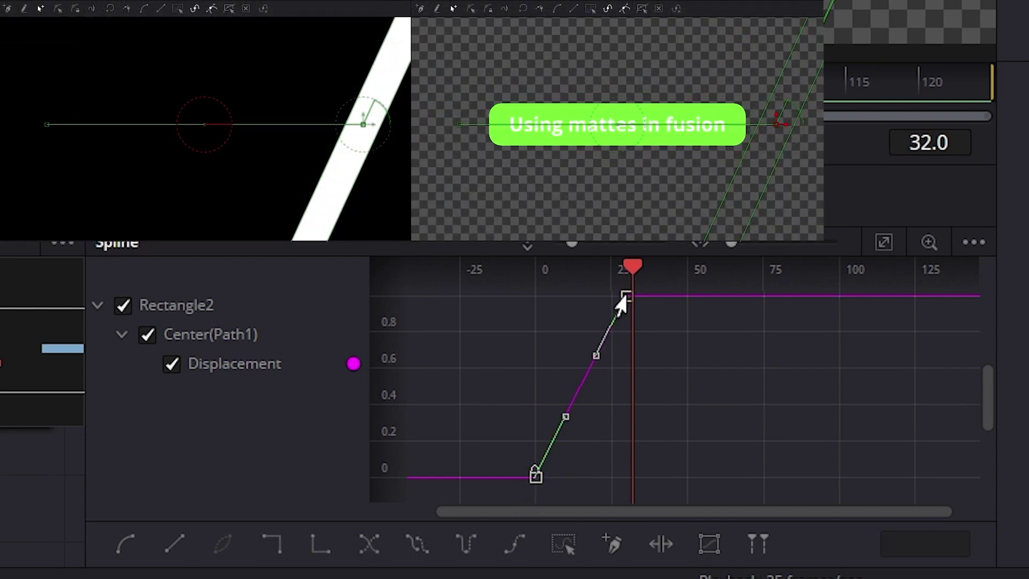
Try shifting the selected keyframes to start at about frame 34 and before frame 0, playing back the stripe's timing
left_click_drag(623, 302, 727, 304)
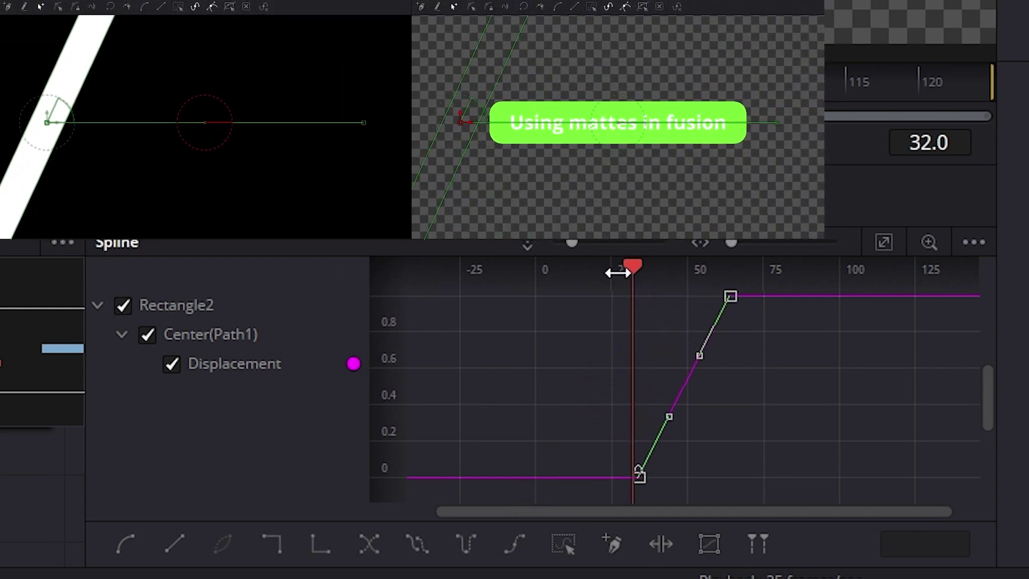
left_click_drag(630, 266, 411, 284)
key("space")
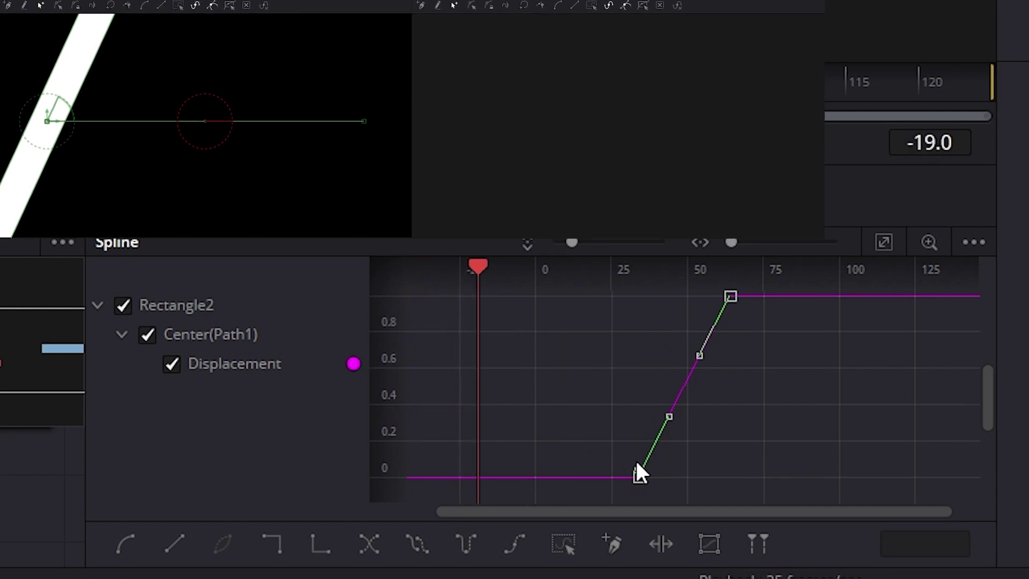
left_click_drag(630, 479, 481, 478)
left_click_drag(484, 274, 363, 275)
key("space")
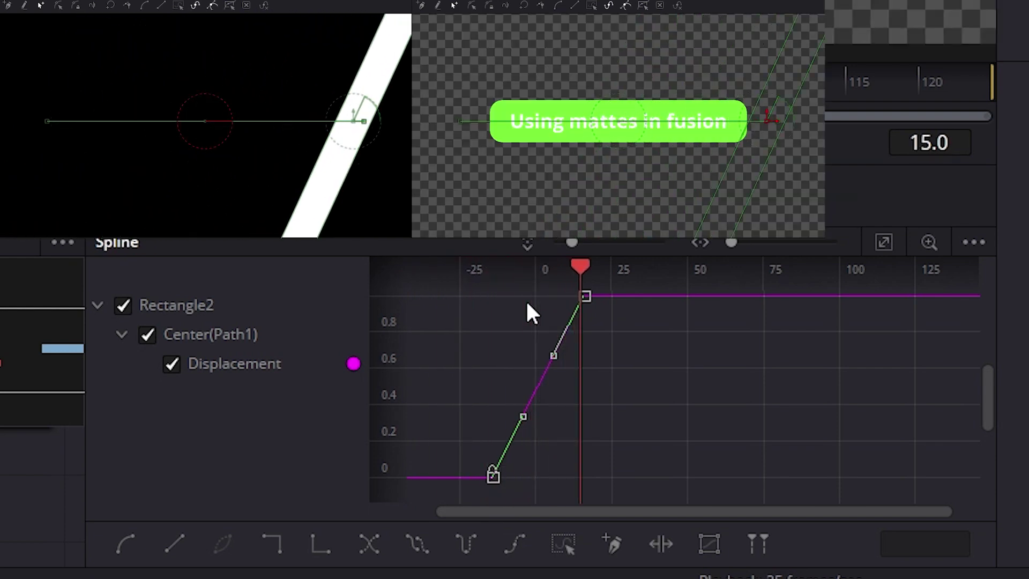
Shift both keyframes so the stripe moves from about frame 6 to frame 36, play it back and close the Spline editor
left_click_drag(603, 264, 535, 260)
left_click_drag(493, 477, 552, 477)
key("space")
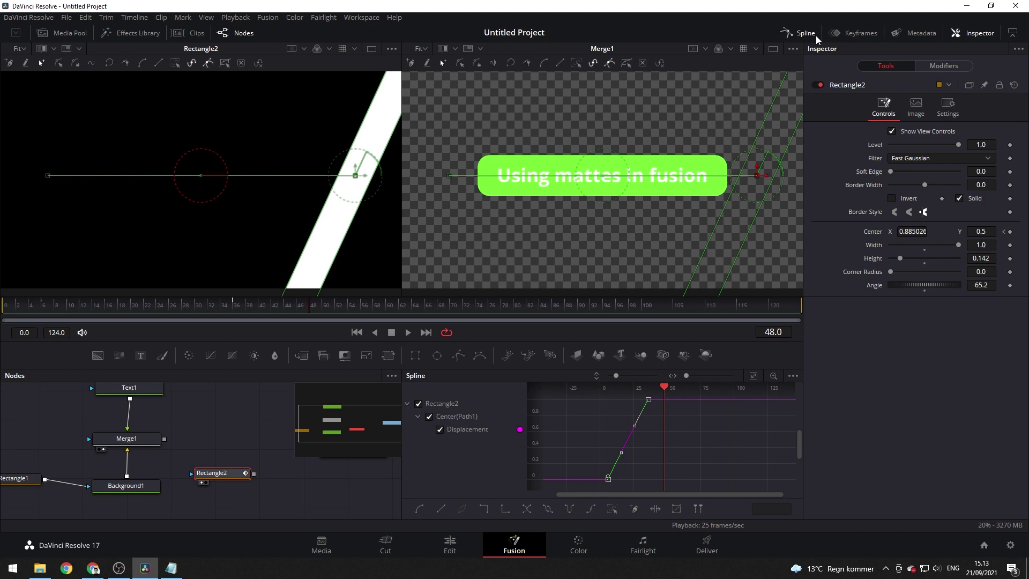
left_click(815, 34)
Add a Merge node after Rectangle2 and arrange it directly above Rectangle2
left_click_drag(715, 434, 769, 417)
left_click(418, 434)
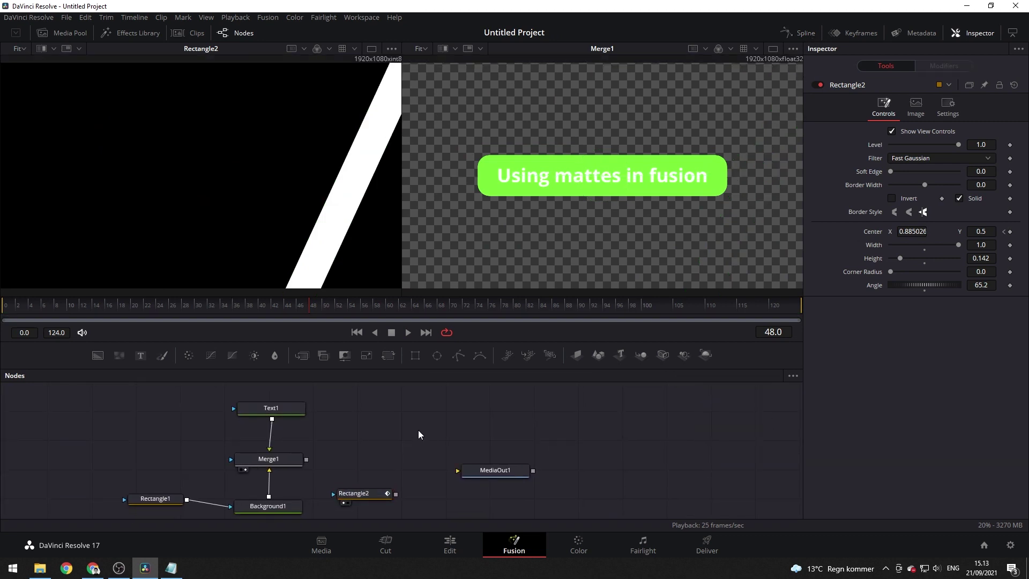
left_click_drag(347, 497, 345, 501)
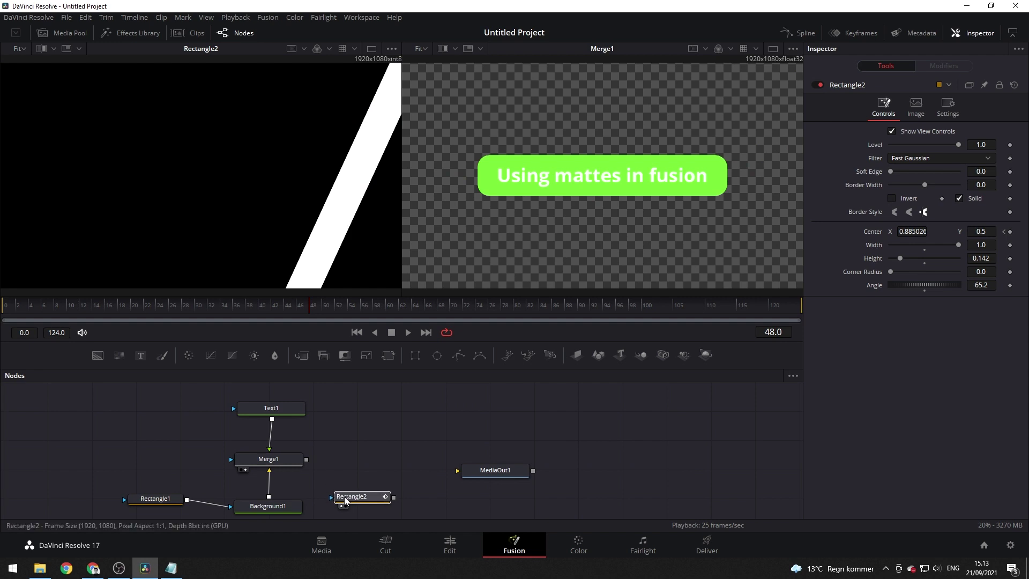
key("shift+space")
type("merge")
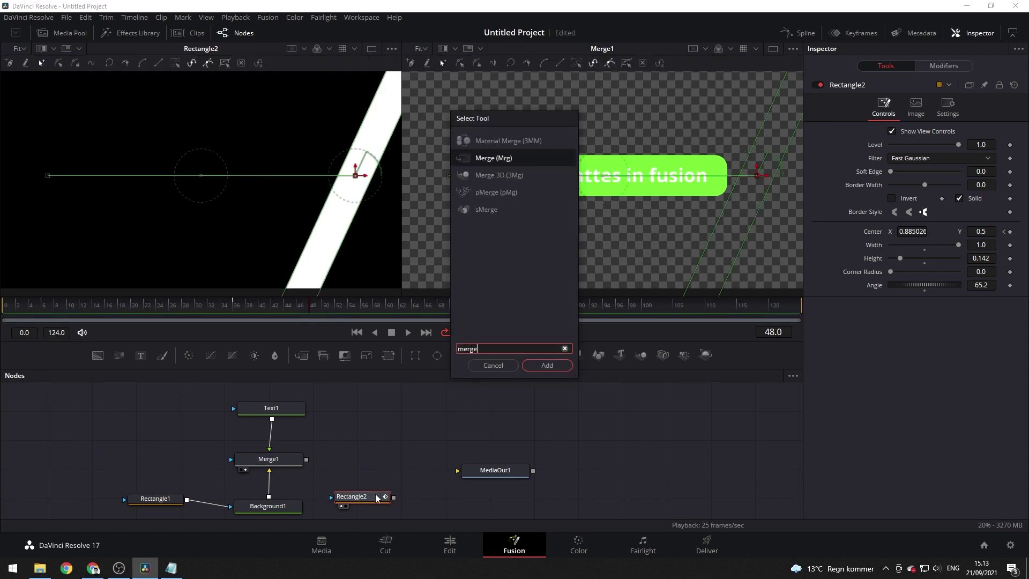
key("Return")
left_click_drag(361, 491, 360, 500)
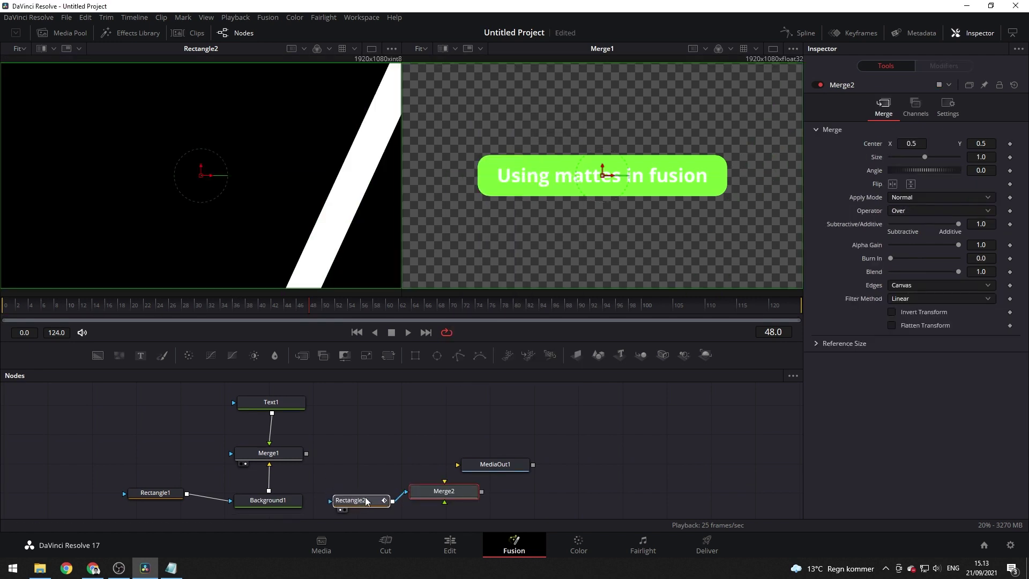
left_click_drag(441, 495, 359, 478)
left_click_drag(367, 505, 376, 479)
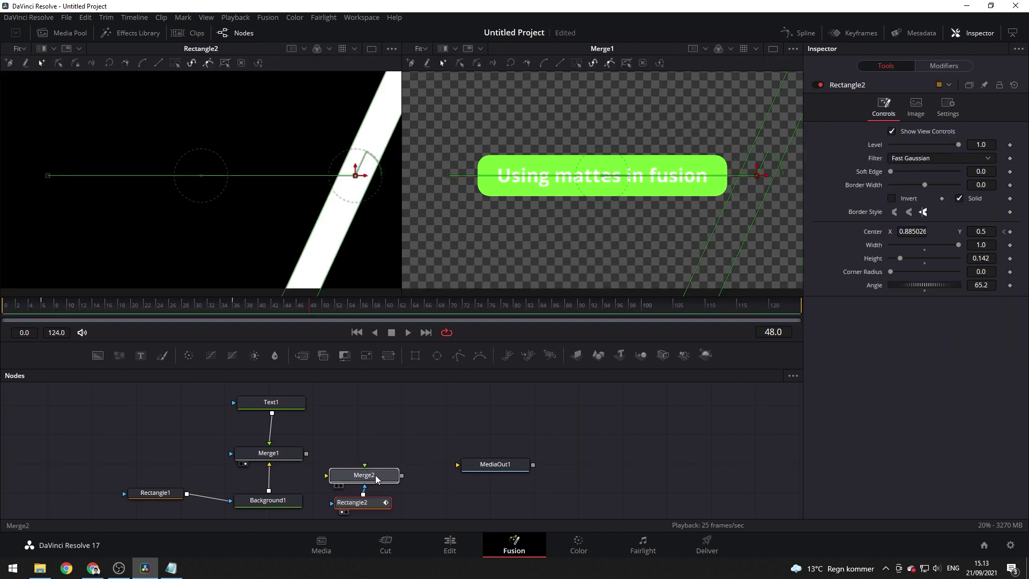
left_click(377, 479)
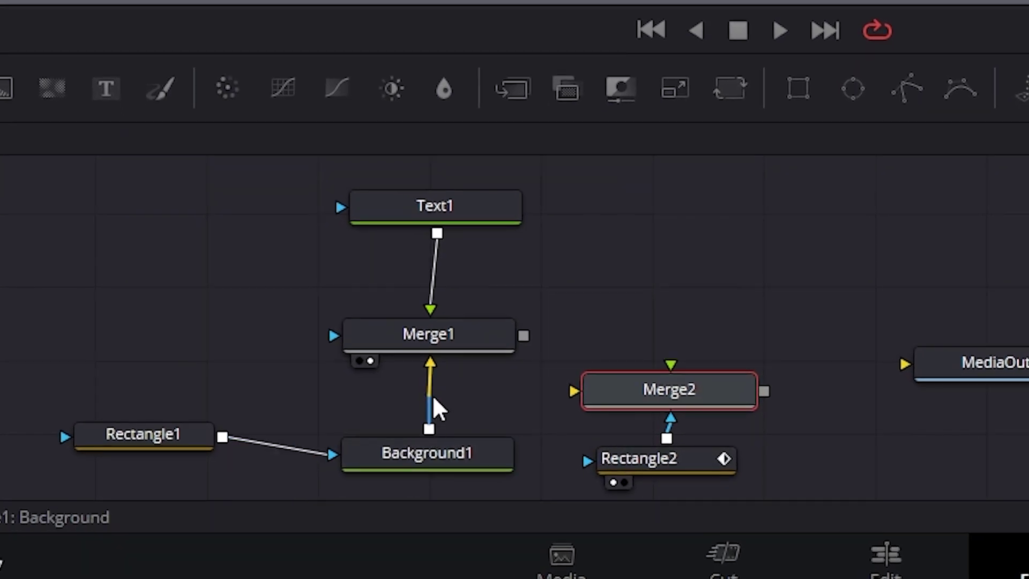
Connect Background1 to Merge2's background and Rectangle2 to its foreground, and view the result at frame 22
left_click_drag(433, 399, 574, 390)
left_click_drag(670, 419, 671, 366)
left_click_drag(696, 461, 702, 483)
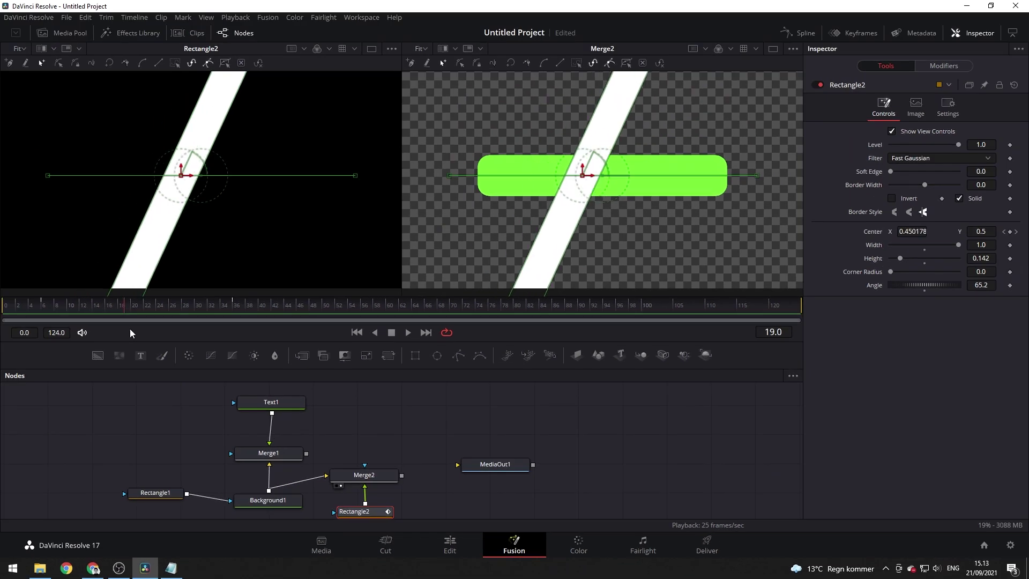
left_click(144, 327)
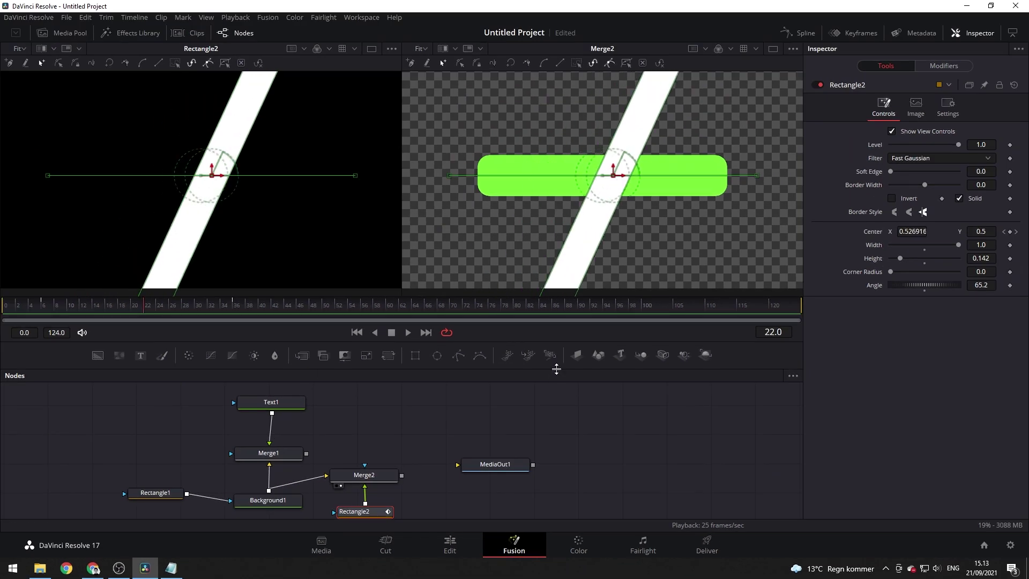
Set Merge2's operator to In and scrub through the stripe's movement to examine the effect
left_click(374, 477)
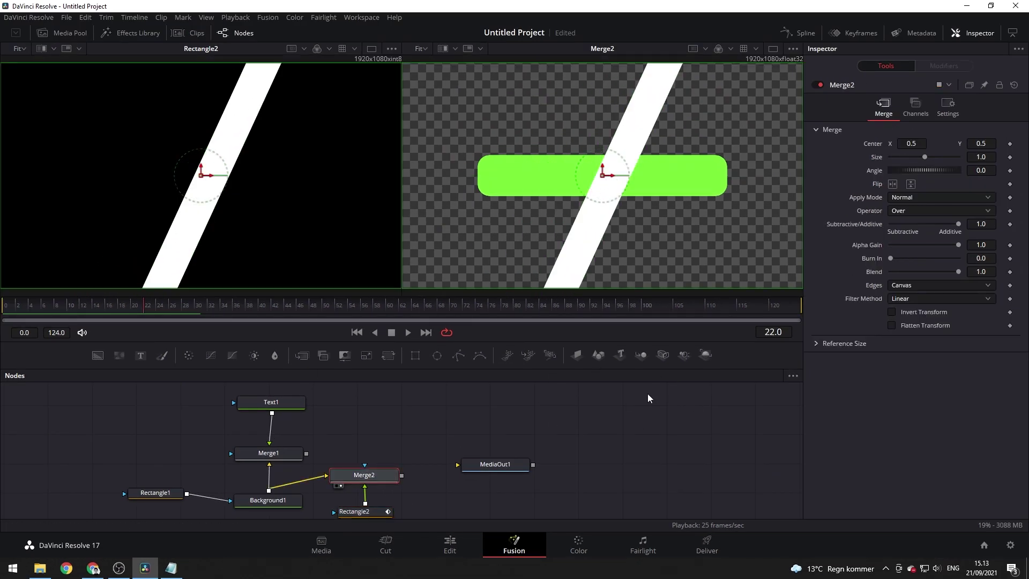
left_click(938, 211)
left_click(906, 234)
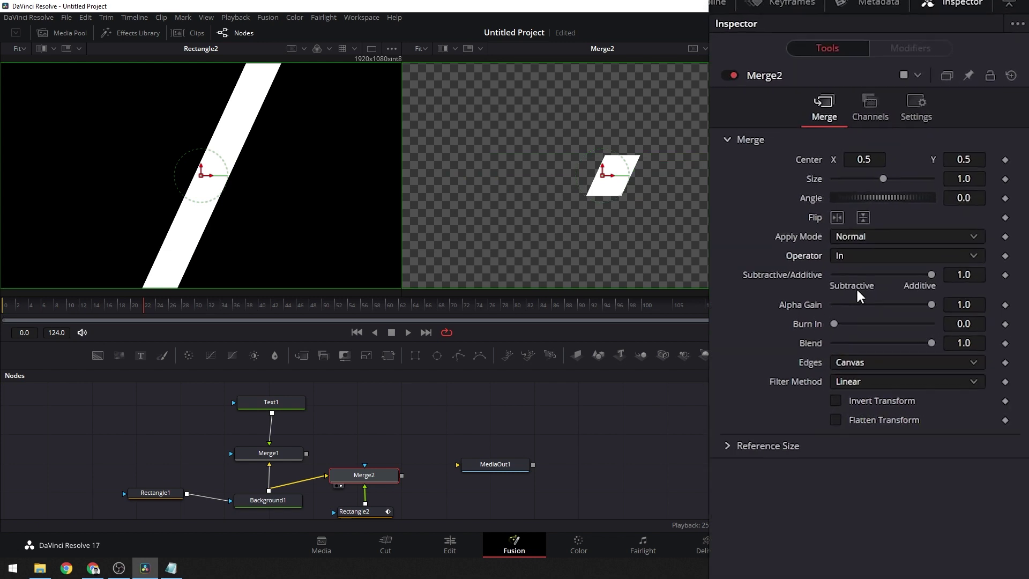
left_click_drag(151, 308, 111, 309)
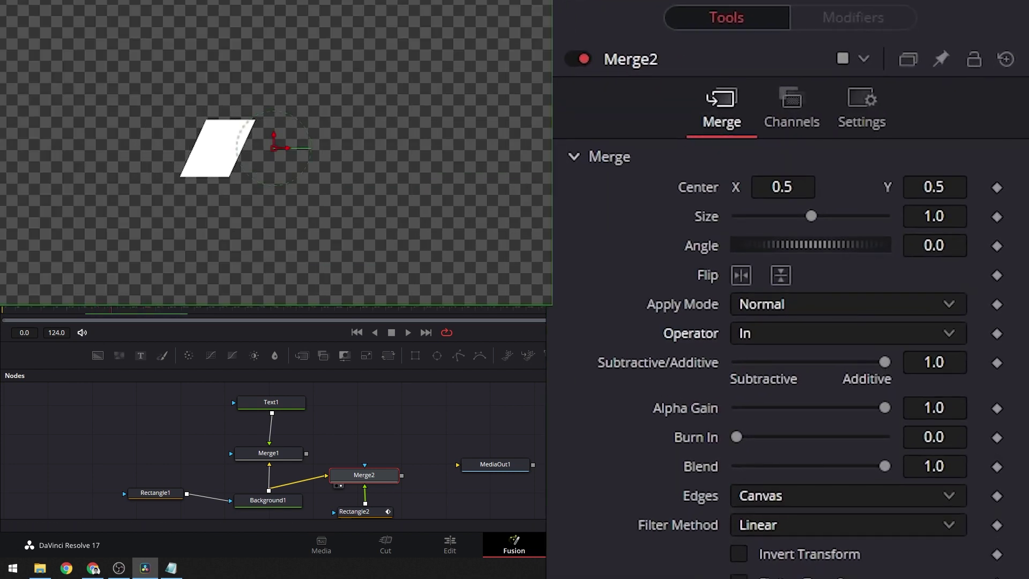
Set Merge2's operator to Held Out and scrub the timeline to examine the cut-out stripe
left_click(825, 333)
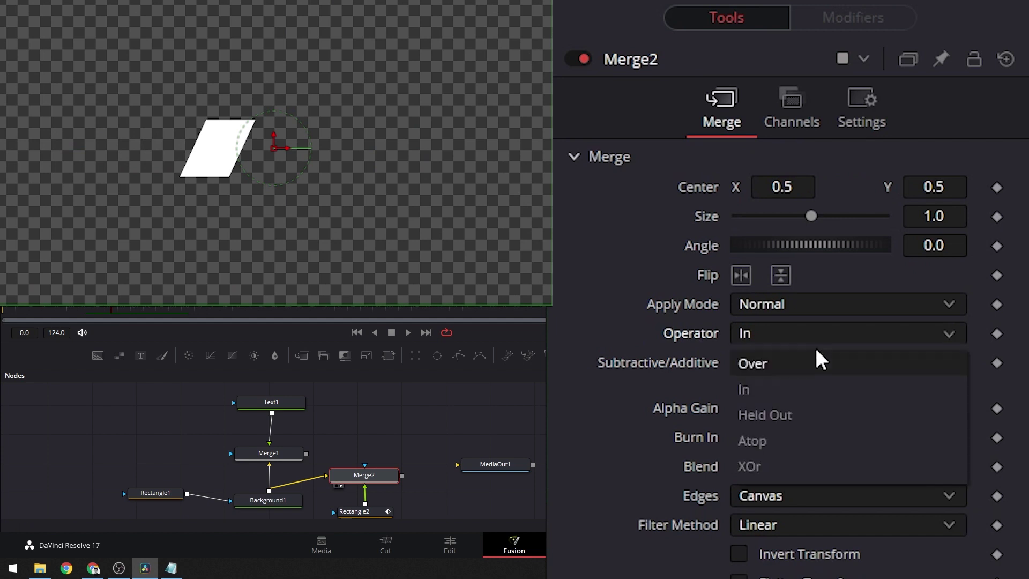
left_click(776, 413)
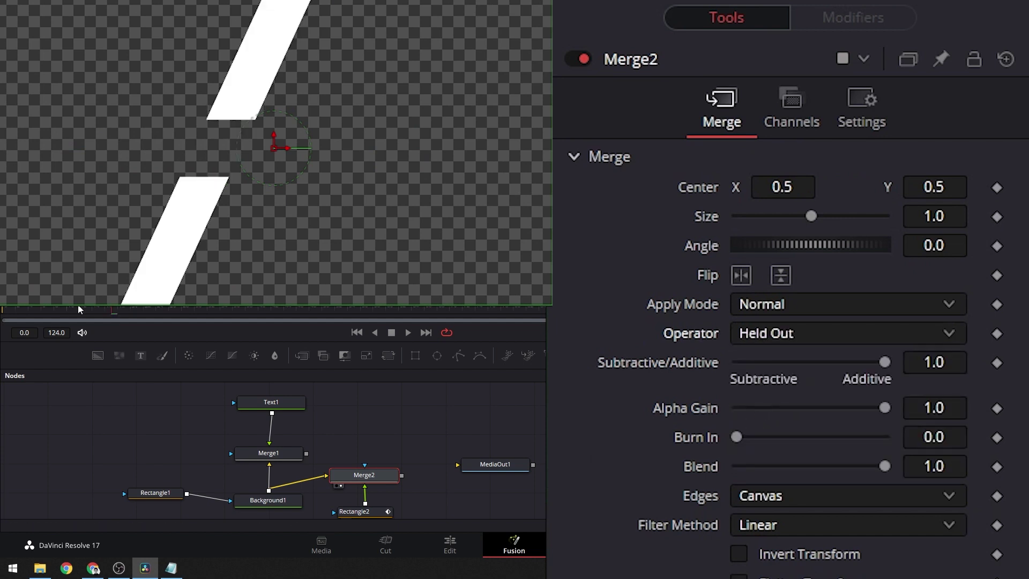
left_click_drag(79, 309, 149, 311)
Try the Atop operator on Merge2 and scrub the stripe across the green bar
left_click(827, 326)
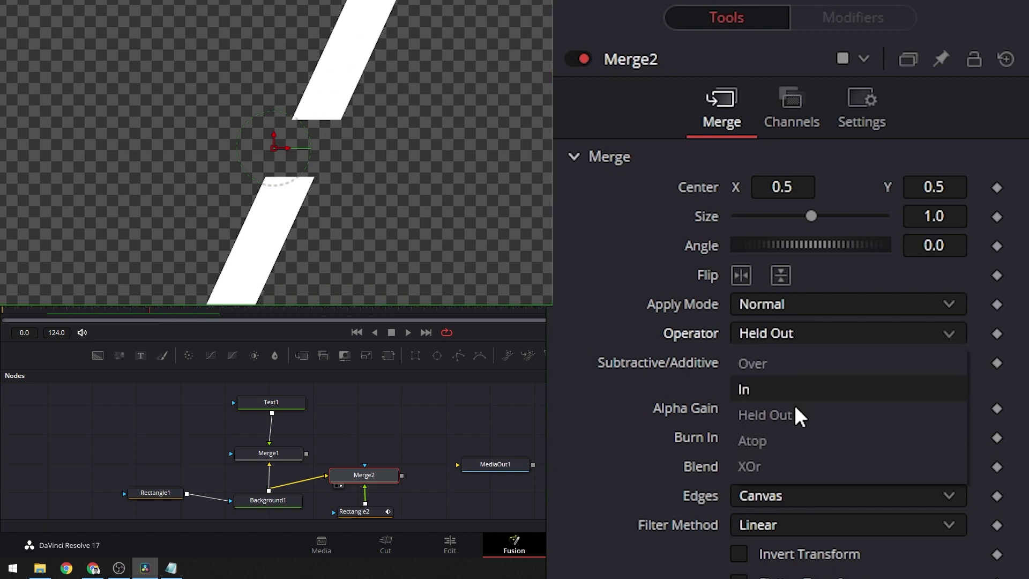
left_click(771, 441)
left_click_drag(127, 307, 162, 310)
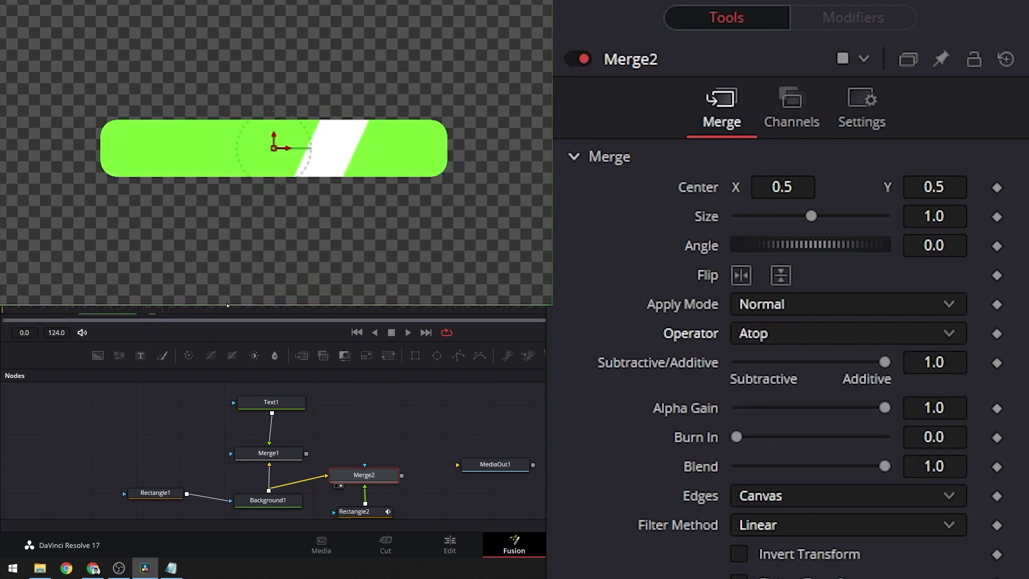
Try the XOr operator on Merge2 while scrubbing the timeline, and switch it back to Held Out for comparison
left_click(817, 337)
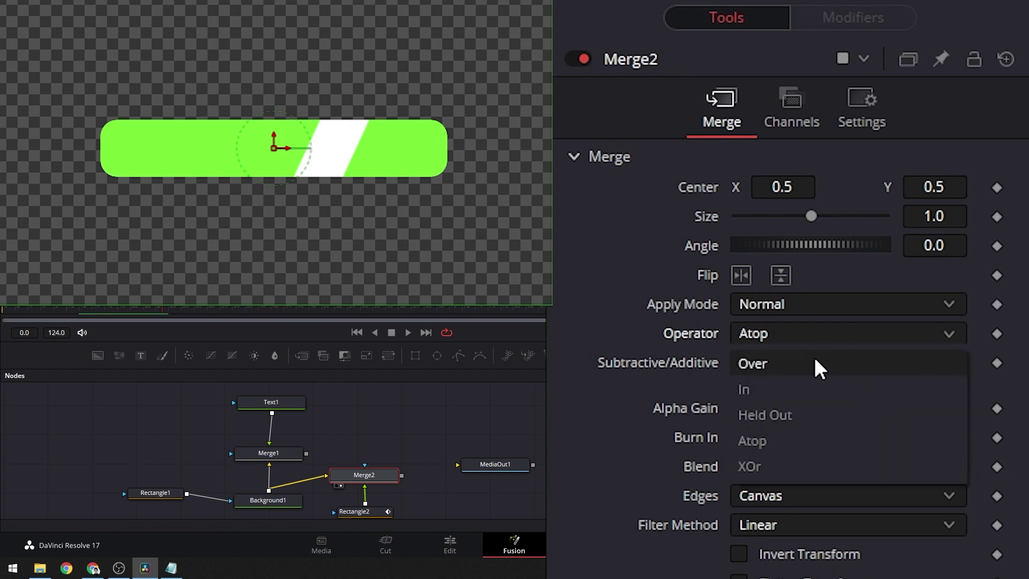
left_click(765, 462)
mouse_move(136, 304)
left_mouse_down()
mouse_move(159, 304)
mouse_move(73, 308)
mouse_move(140, 307)
left_mouse_up()
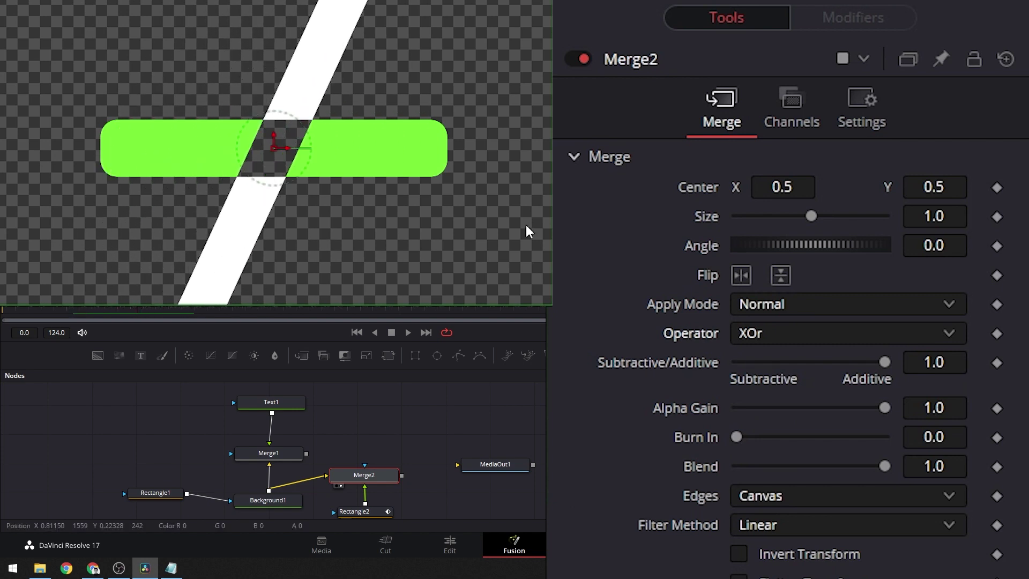
left_click(776, 335)
left_click(770, 415)
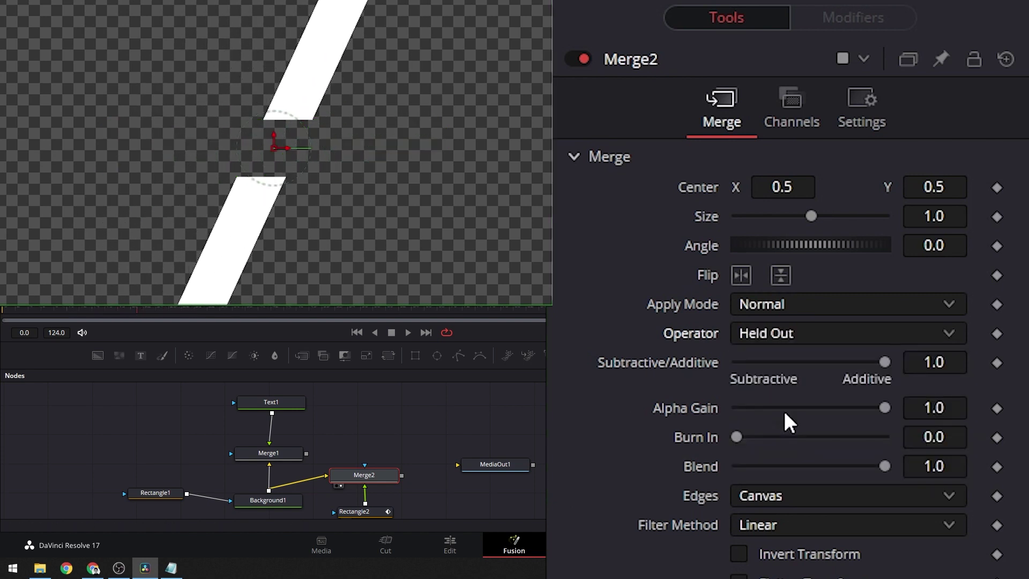
Set Merge2's operator to Atop, lower its Blend to make the stripe semi-transparent, and play back the result
left_click(793, 334)
left_click(765, 440)
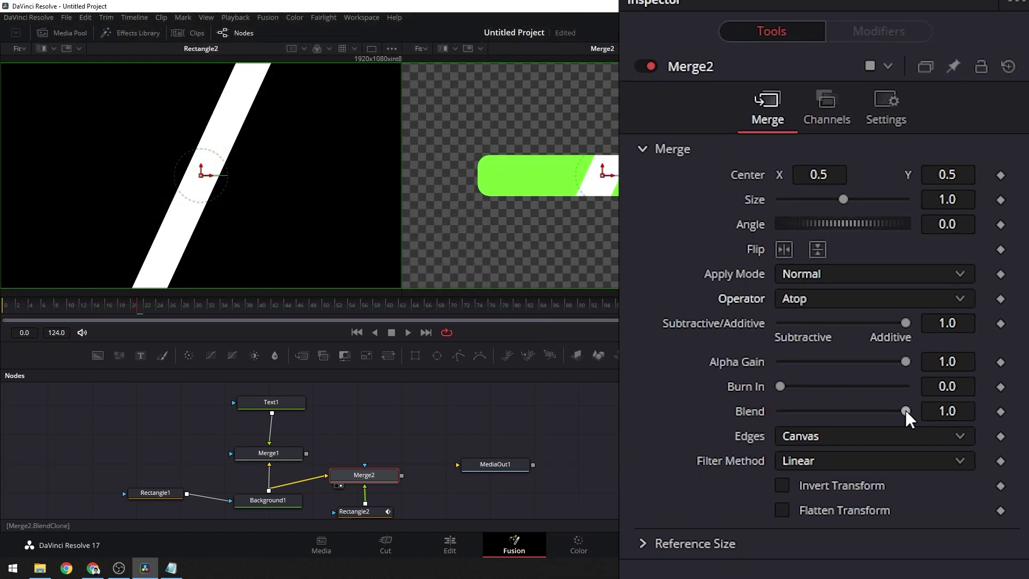
left_click_drag(885, 465, 814, 466)
left_click_drag(866, 371, 857, 372)
left_click_drag(122, 305, 30, 307)
key("space")
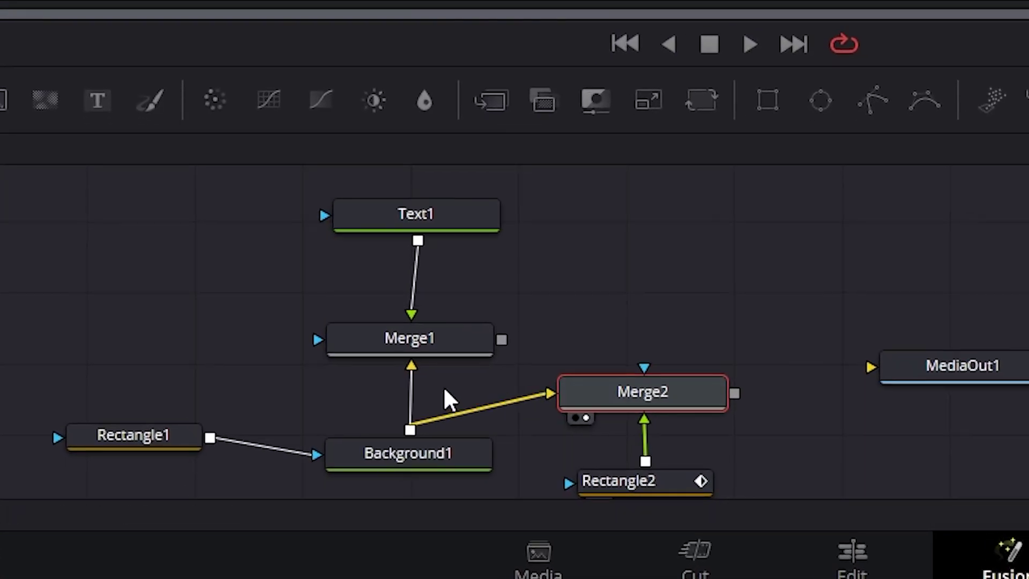
Disconnect Background1 from Merge1 and move Text1 and Merge1 together above Merge2
left_click(398, 388)
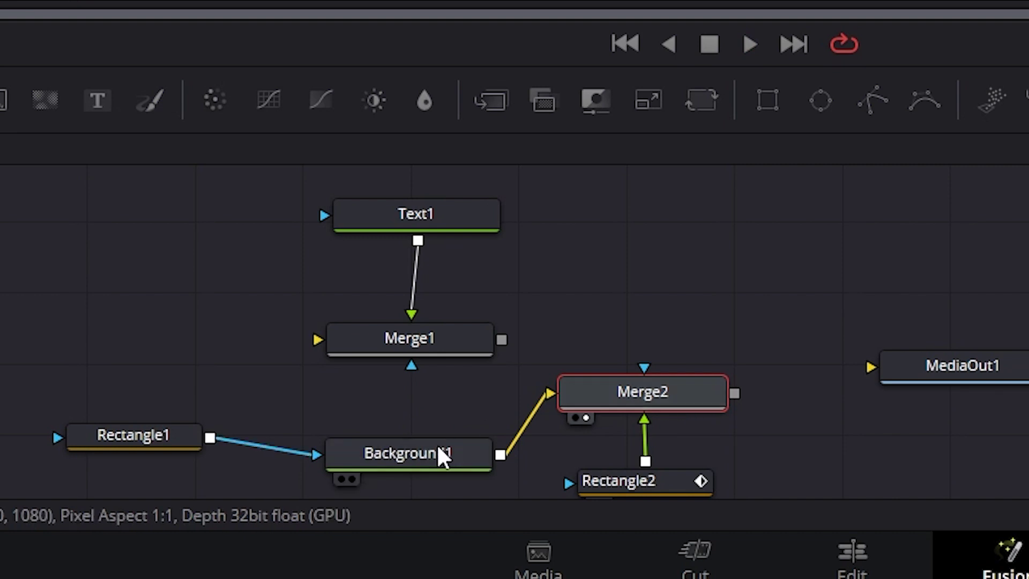
left_click_drag(451, 392, 429, 222)
left_click_drag(470, 335, 667, 305)
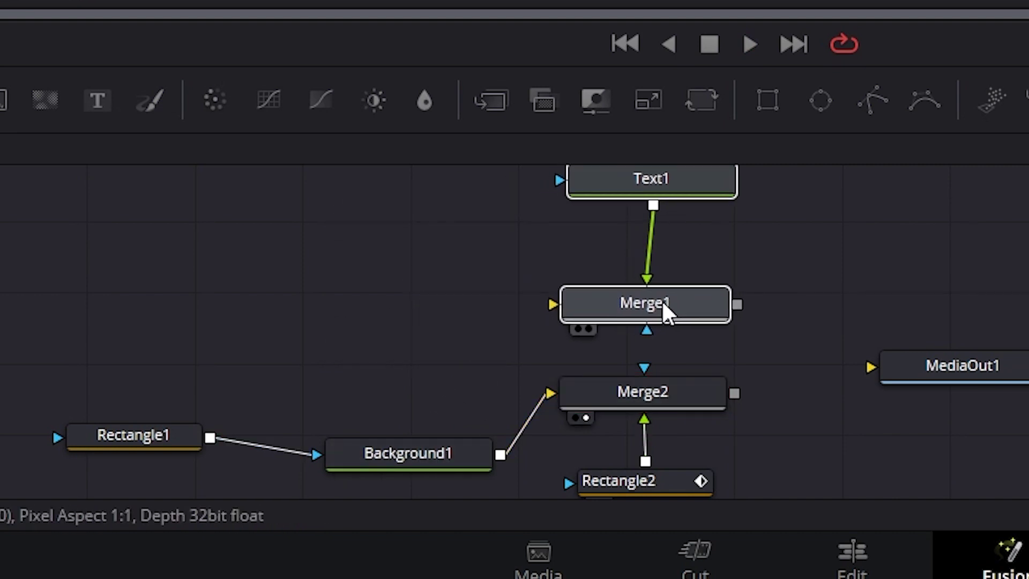
Connect Merge2's output to Merge1's background, display Merge1 in the second viewer and play back the animation from the start
left_click_drag(734, 393, 546, 307)
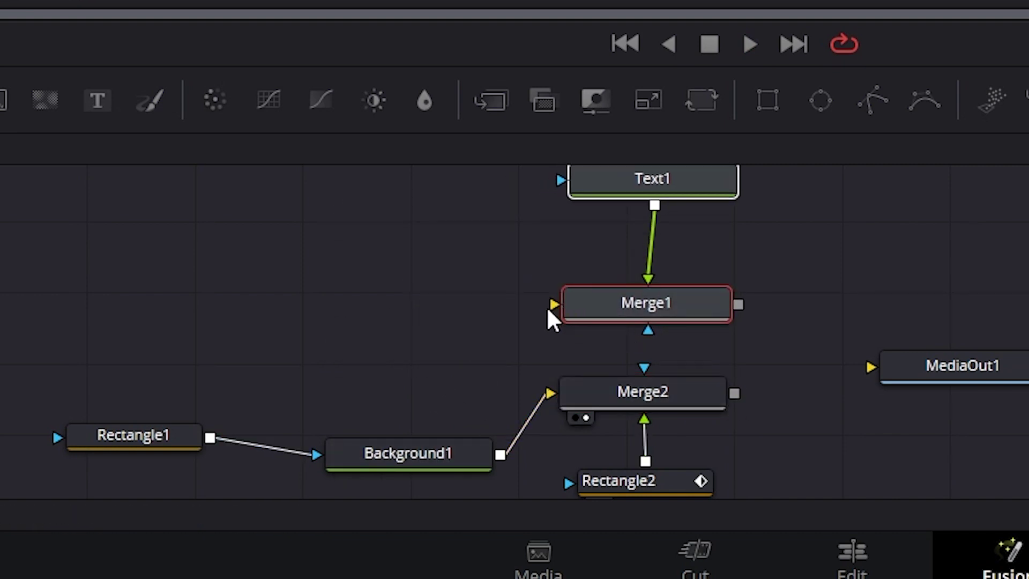
left_click_drag(735, 394, 553, 305)
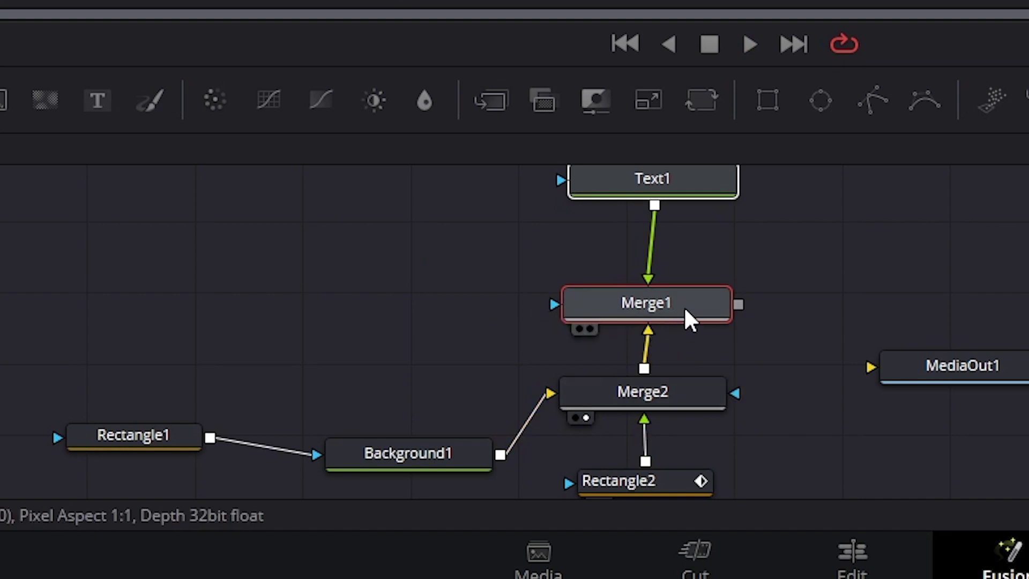
key("2")
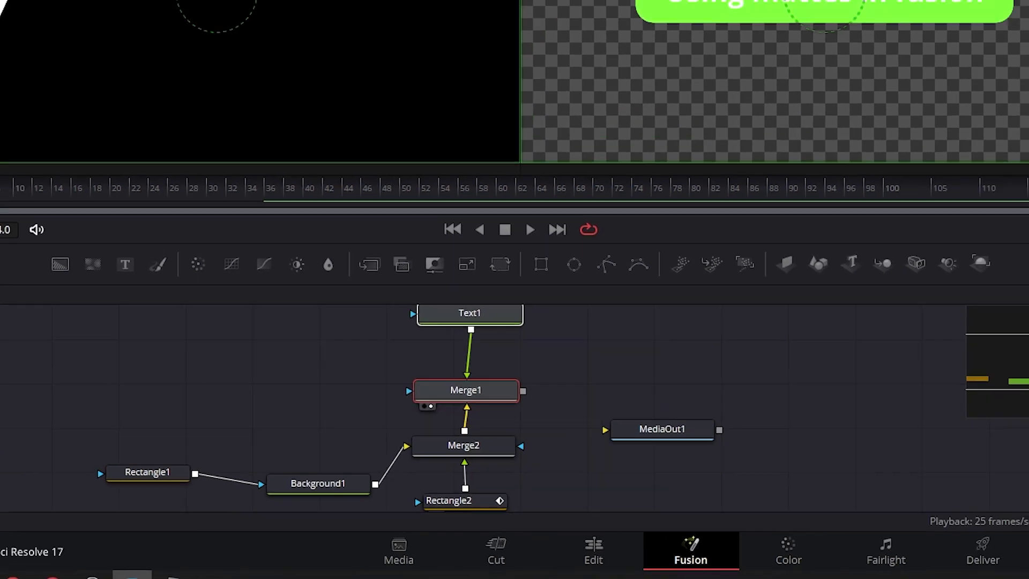
key("space")
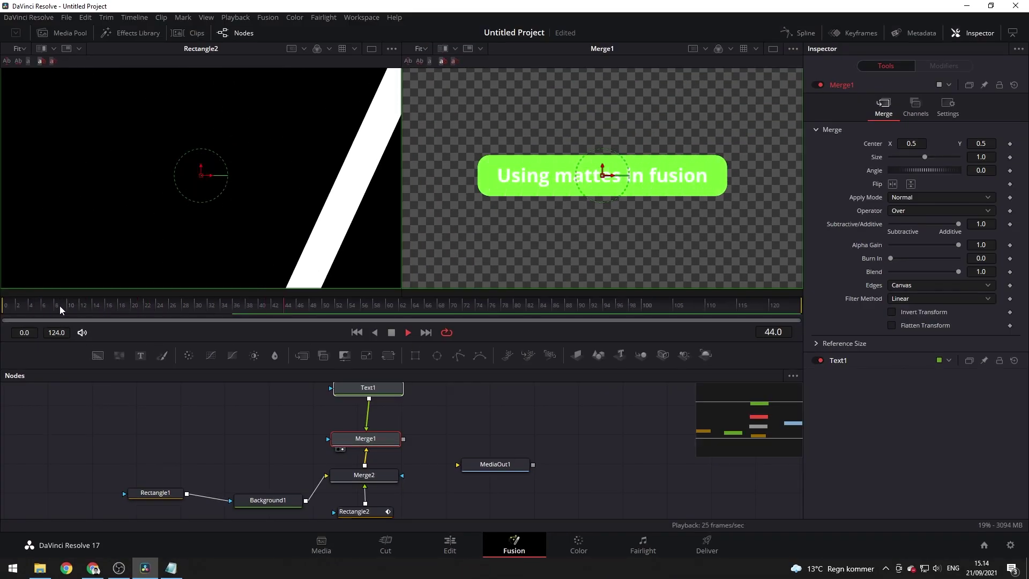
left_click(2, 306)
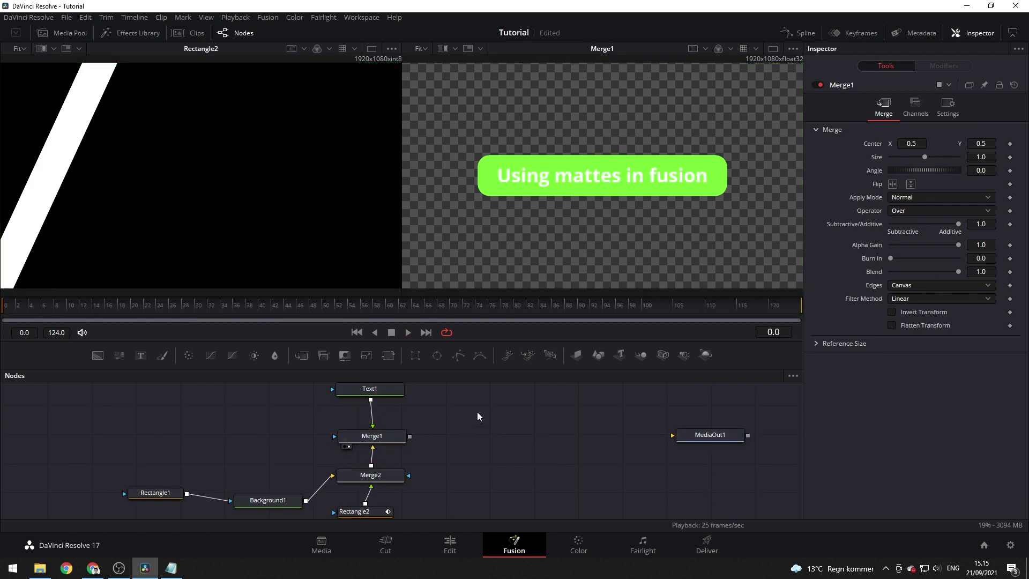
Add a Background node to the right of Text1 and a Transform node connected to its output
key("shift+space")
type("merge")
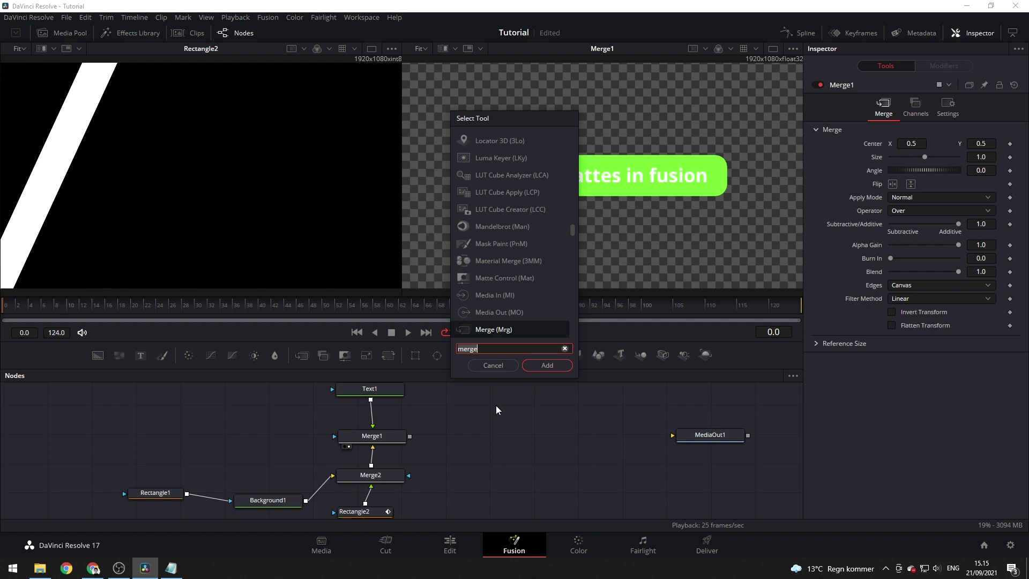
key("BackSpace")
key("BackSpace")
key("BackSpace")
key("BackSpace")
key("BackSpace")
type("bg")
key("Return")
key("shift+space")
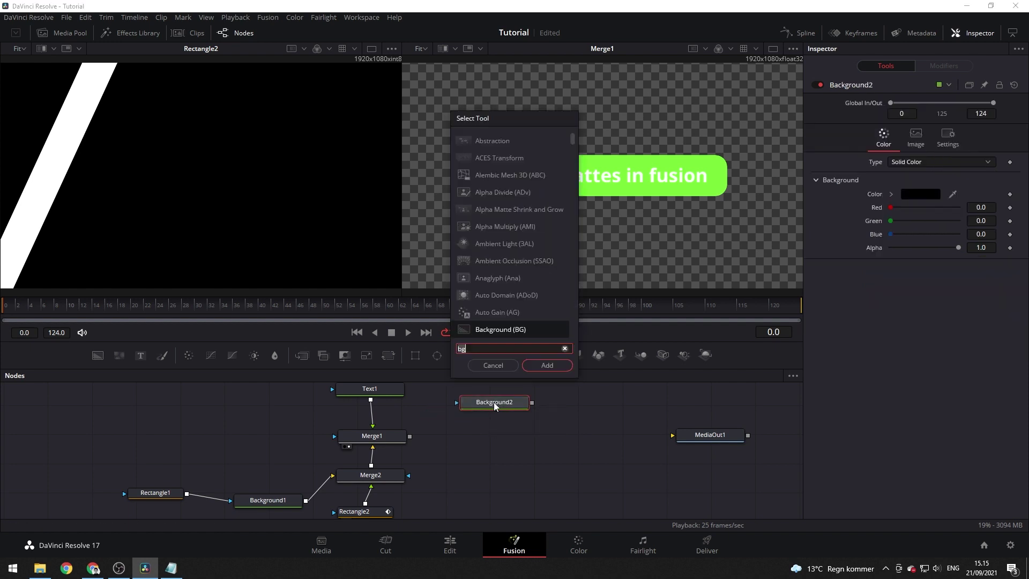
type("trans")
key("Return")
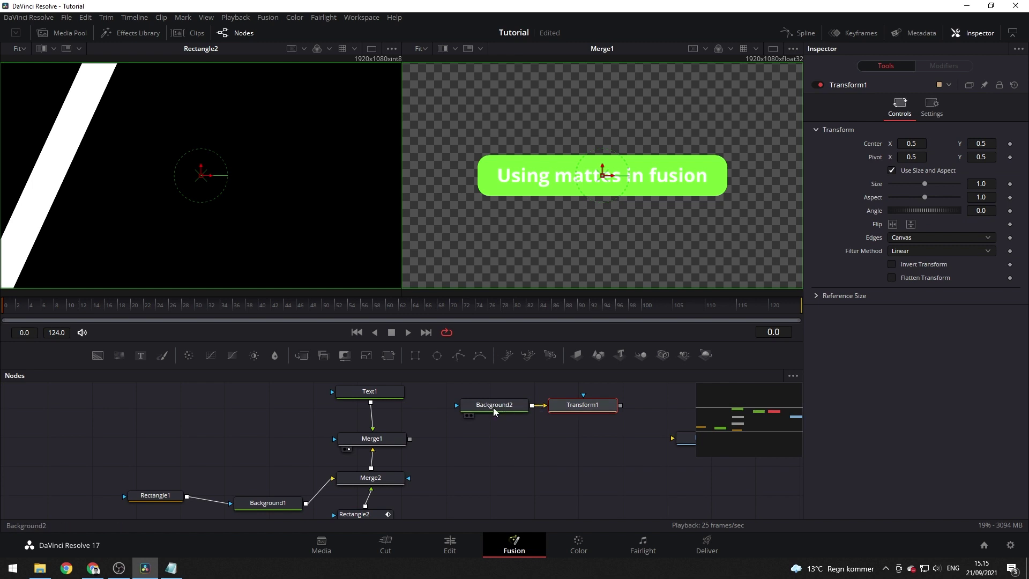
Shift Background2 slightly away from Transform1 and display Transform1 in the first viewer
left_click_drag(494, 411, 482, 408)
left_click(572, 407)
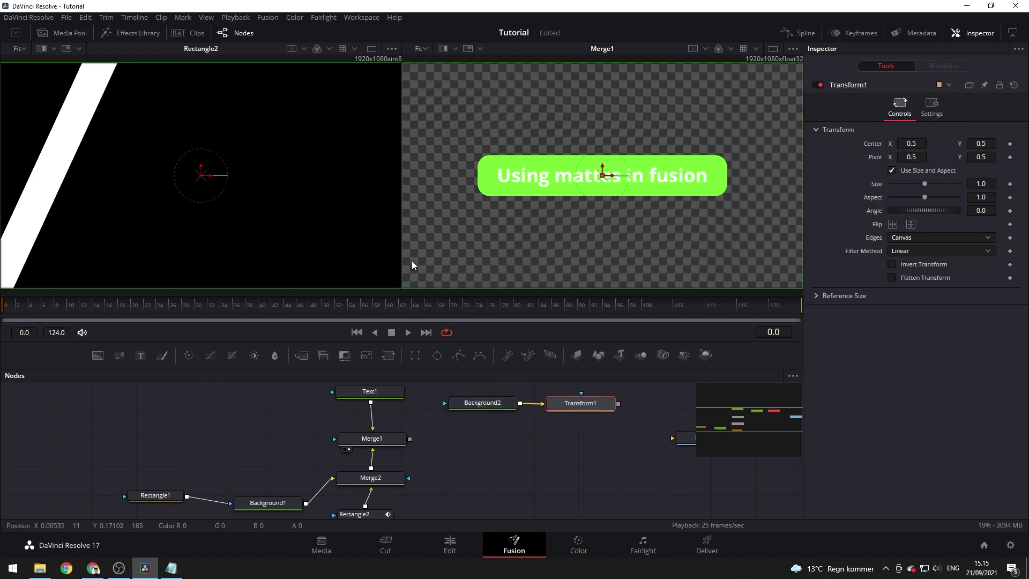
key("1")
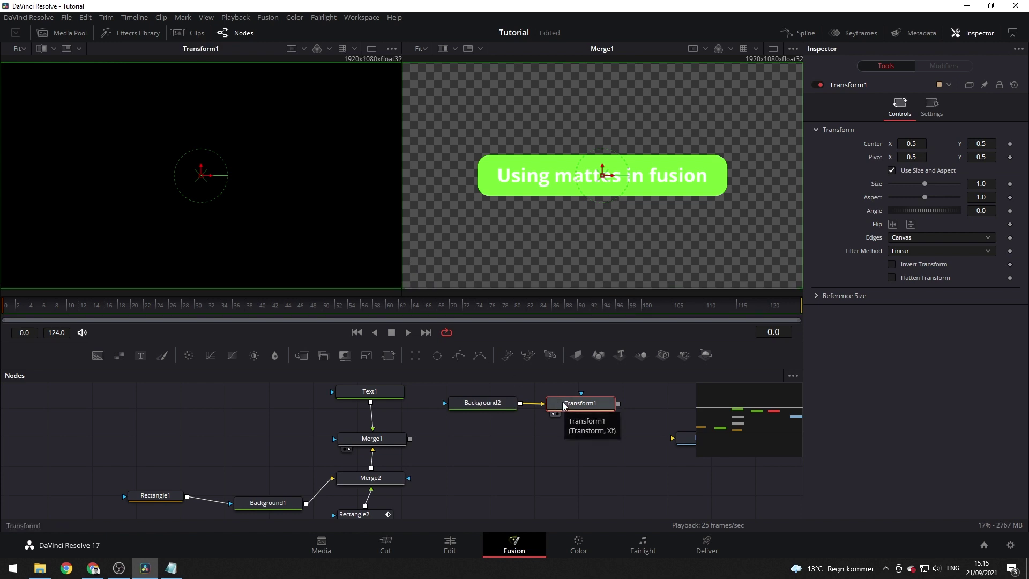
At frame 0, move Transform1 off-screen to the left with Center X about -0.51 and keyframe its Center
left_click(12, 306)
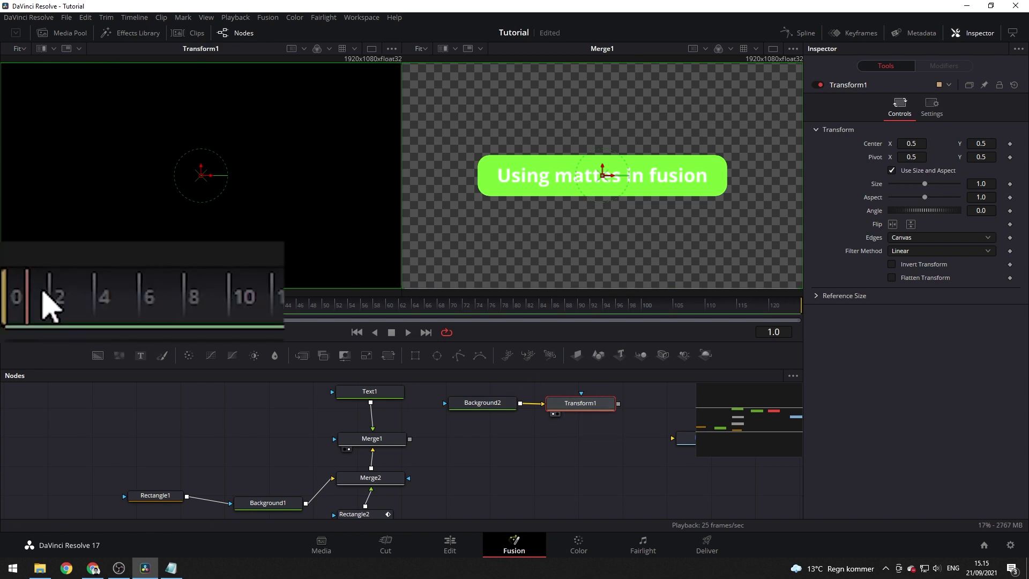
left_click_drag(201, 179, 1, 180)
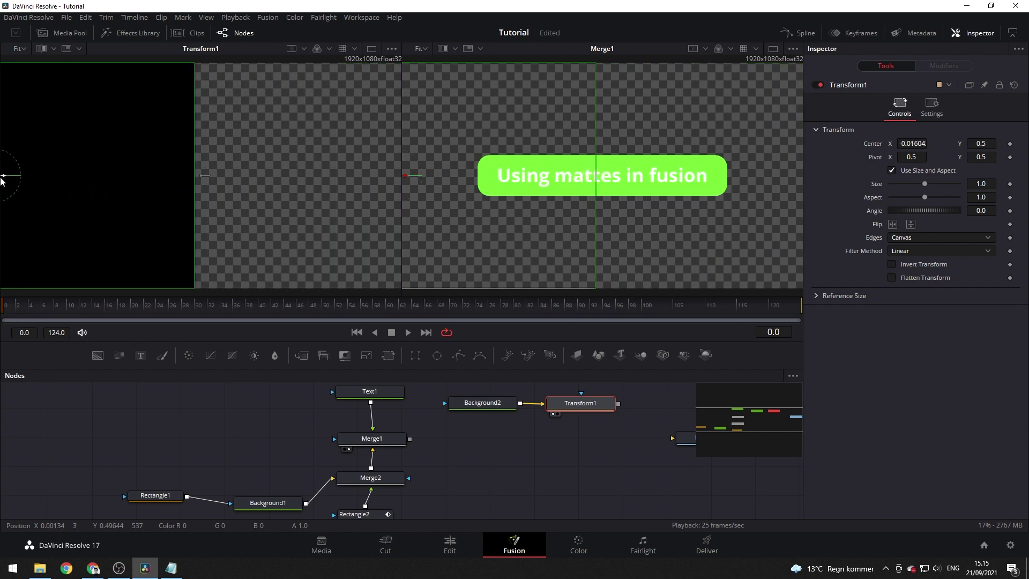
left_click_drag(914, 143, 649, 143)
left_click(1009, 144)
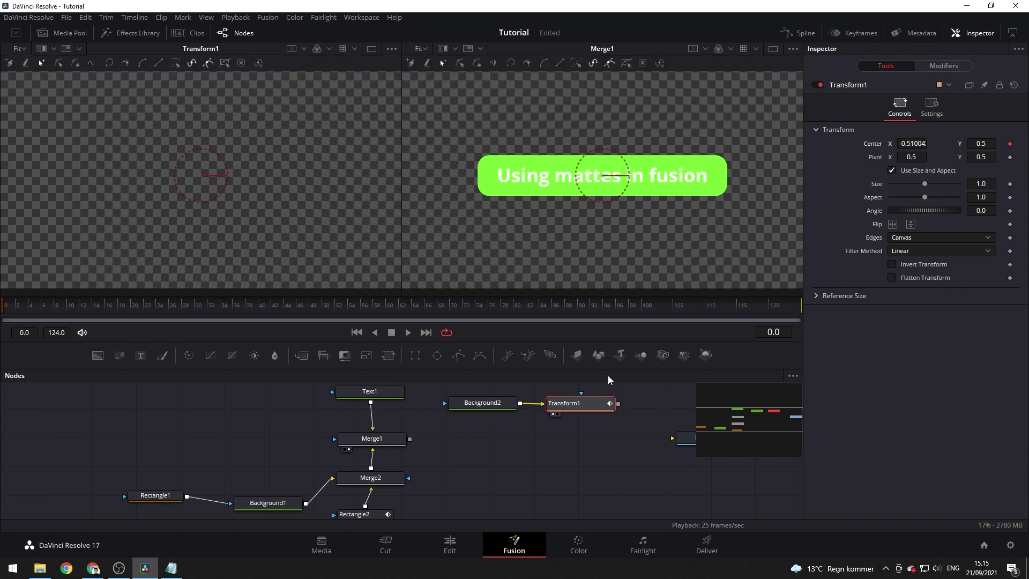
Check the stripe's timing in playback and set Transform1's Center X to 0.5 at frame 10
key("space")
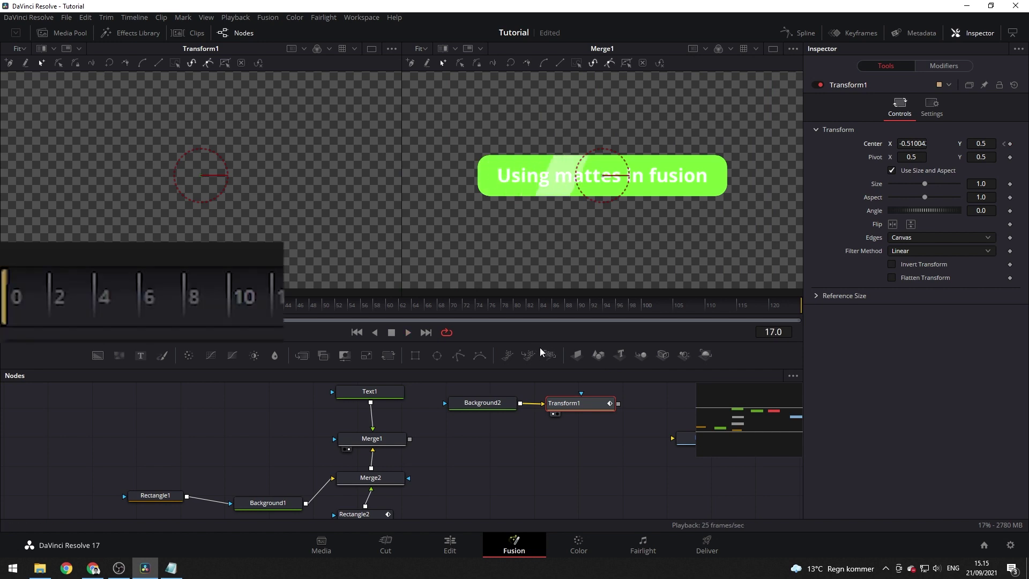
left_click(71, 305)
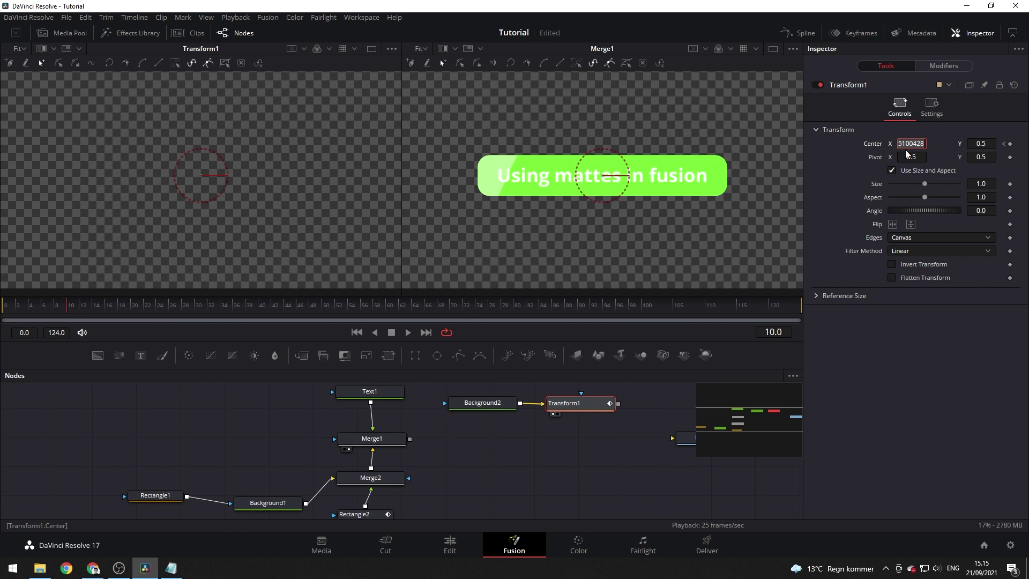
type("5")
key("Tab")
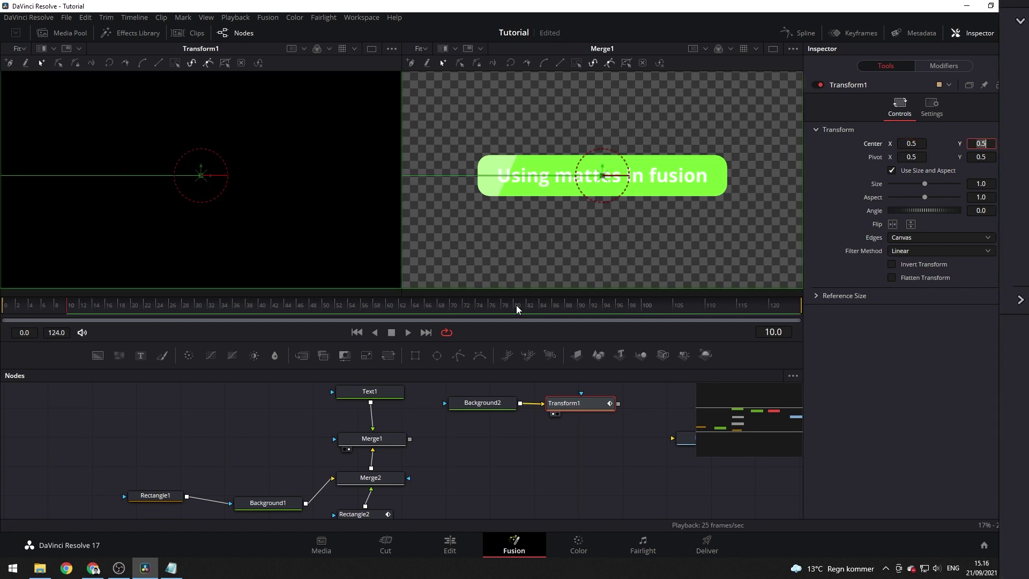
Add a holding Center keyframe to Transform1 at frame 32 and set Center X to 1.5 at frame 42
left_click_drag(74, 305, 211, 305)
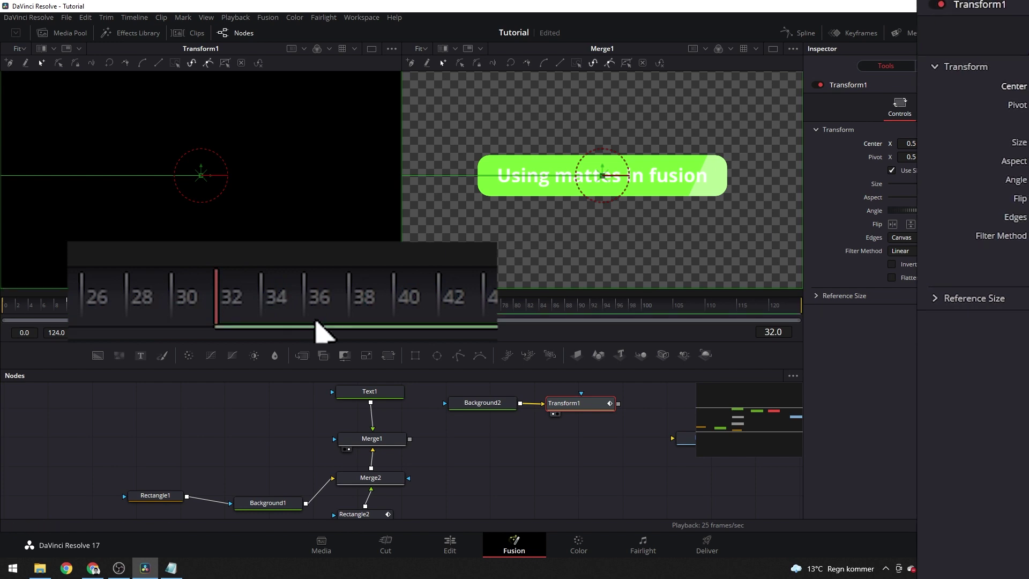
left_click(230, 306)
left_click_drag(307, 301, 455, 301)
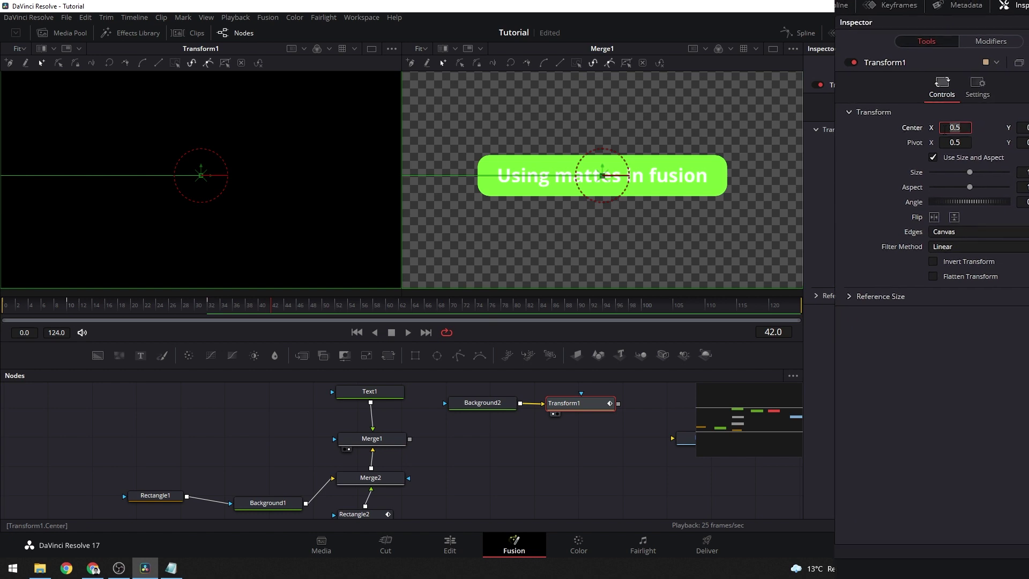
type("1.5")
key("Return")
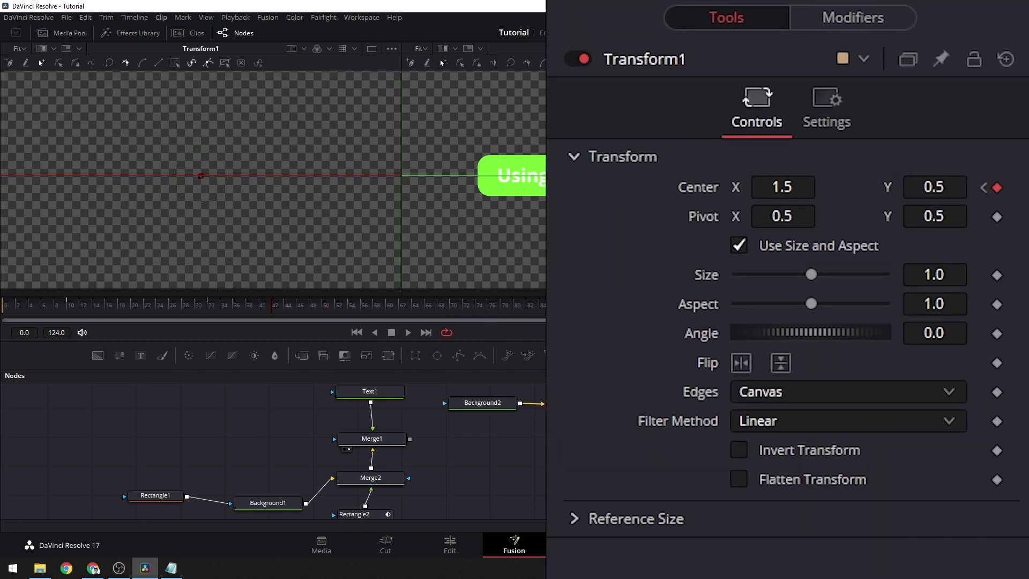
Play and scrub through Transform1's movement from the start of the timeline
left_click_drag(62, 306, 2, 304)
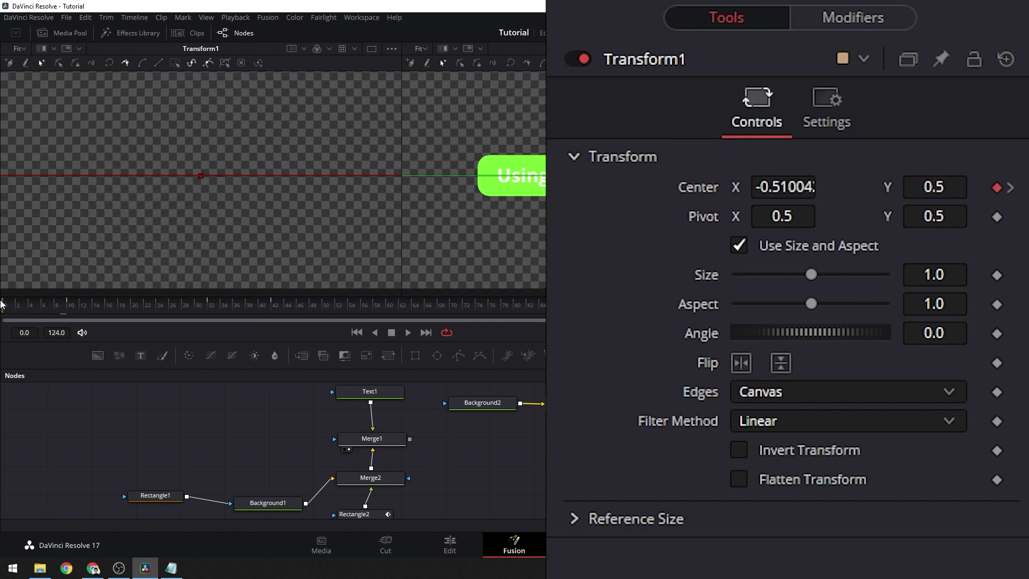
left_click_drag(99, 306, 126, 304)
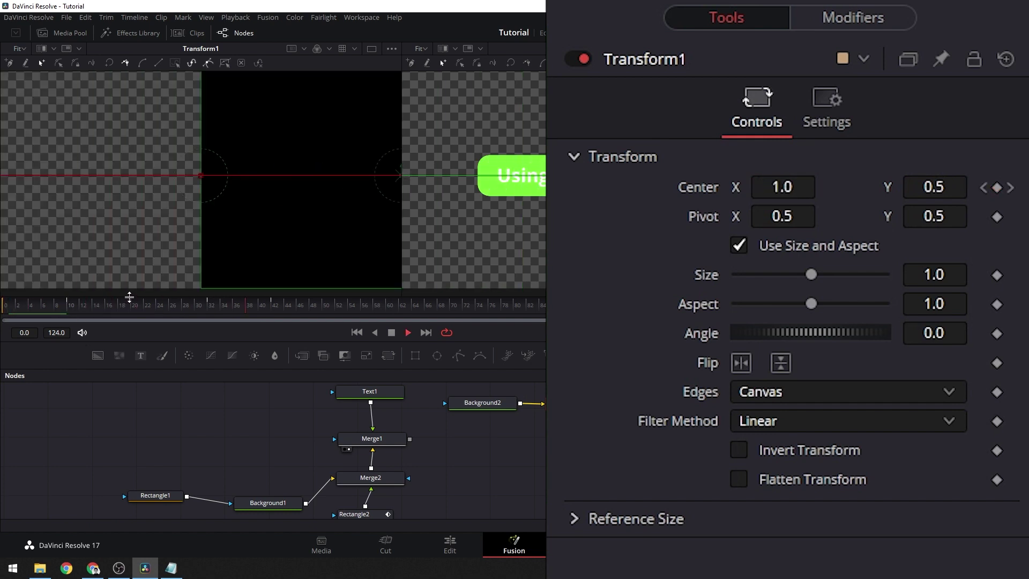
left_click(18, 308)
left_click_drag(17, 310, 64, 304)
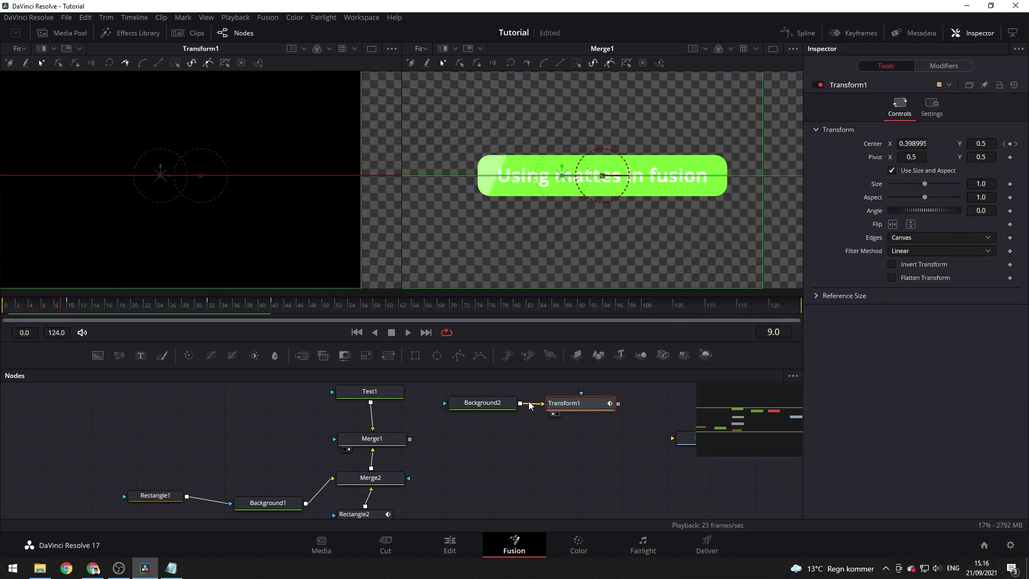
Arrange Transform1 directly below Background2, leaving free space to the right of Merge1
left_click_drag(560, 406, 493, 394)
left_click(483, 427)
scroll(445, 426, "down", 1)
scroll(438, 428, "down", 1)
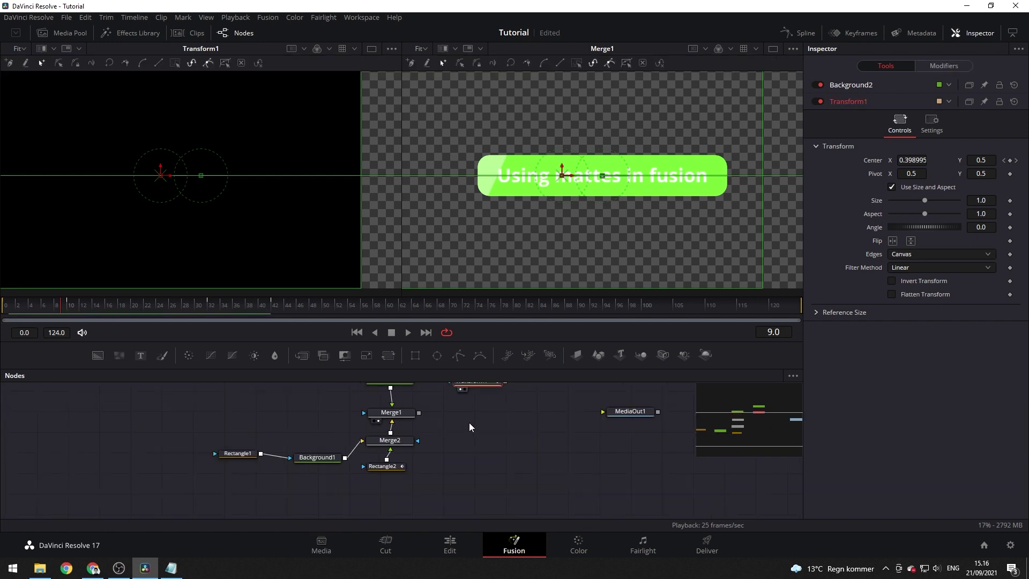
left_click_drag(470, 428, 487, 469)
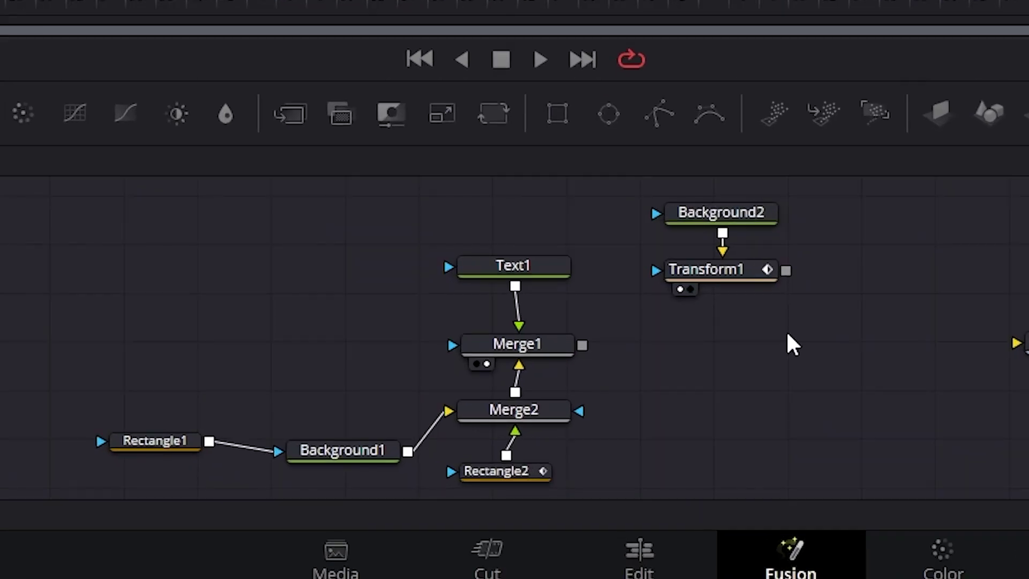
Add a Merge node beside Merge1, connect Merge1 to its background and Transform1 to its foreground, and display it in the second viewer
key("shift+space")
type("merge")
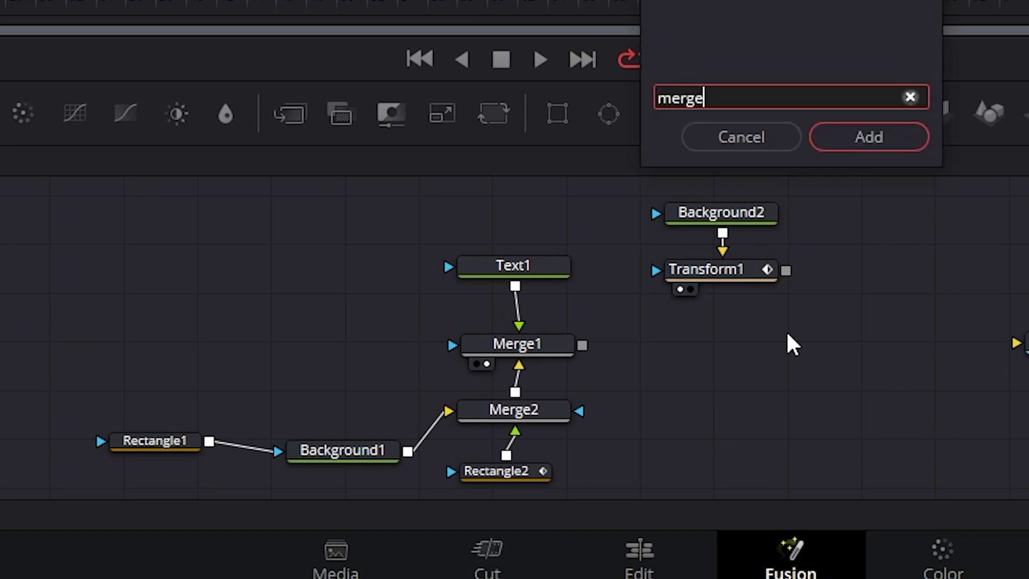
key("Return")
left_click_drag(678, 373, 690, 349)
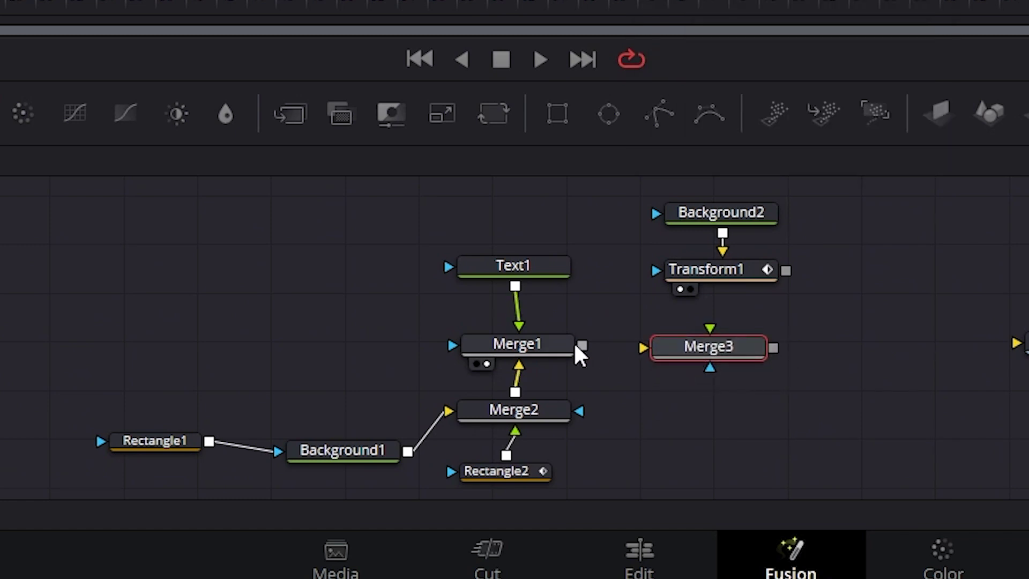
left_click_drag(581, 346, 643, 347)
left_click_drag(785, 270, 709, 328)
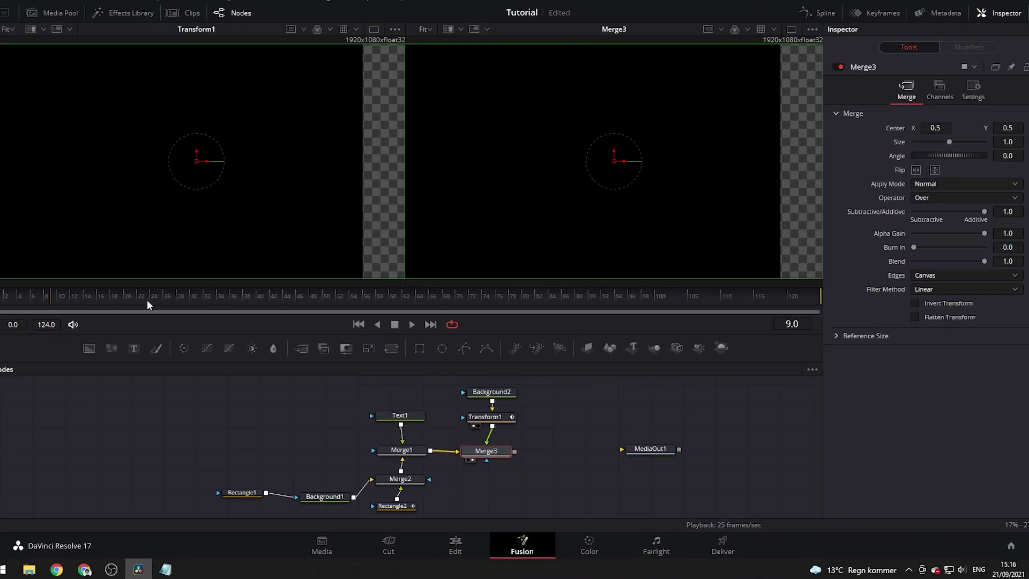
At frame 5, set Merge3's operator to In and swap its background and foreground inputs
left_click_drag(48, 301, 34, 301)
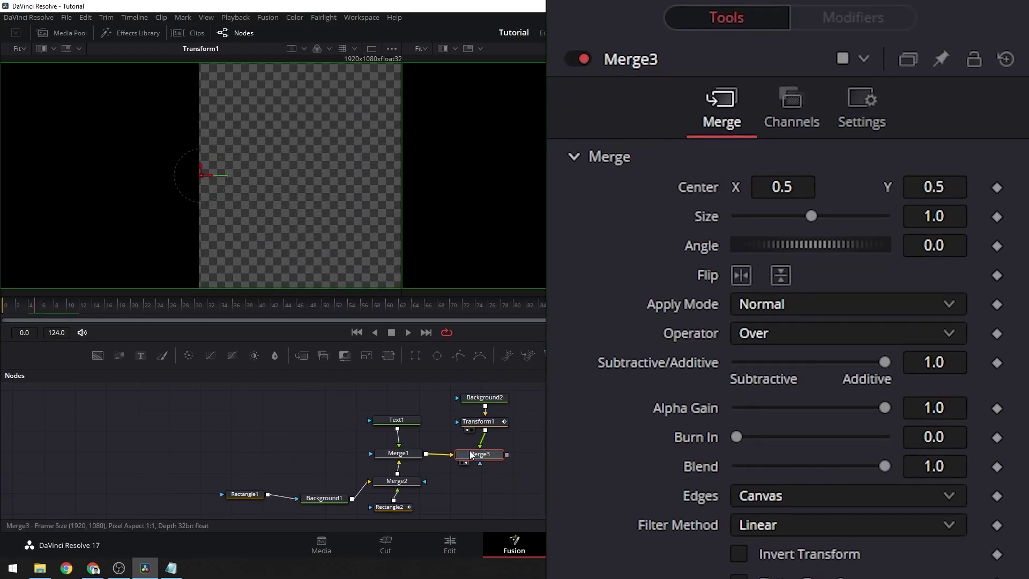
left_click(469, 450)
left_click(774, 337)
left_click(763, 375)
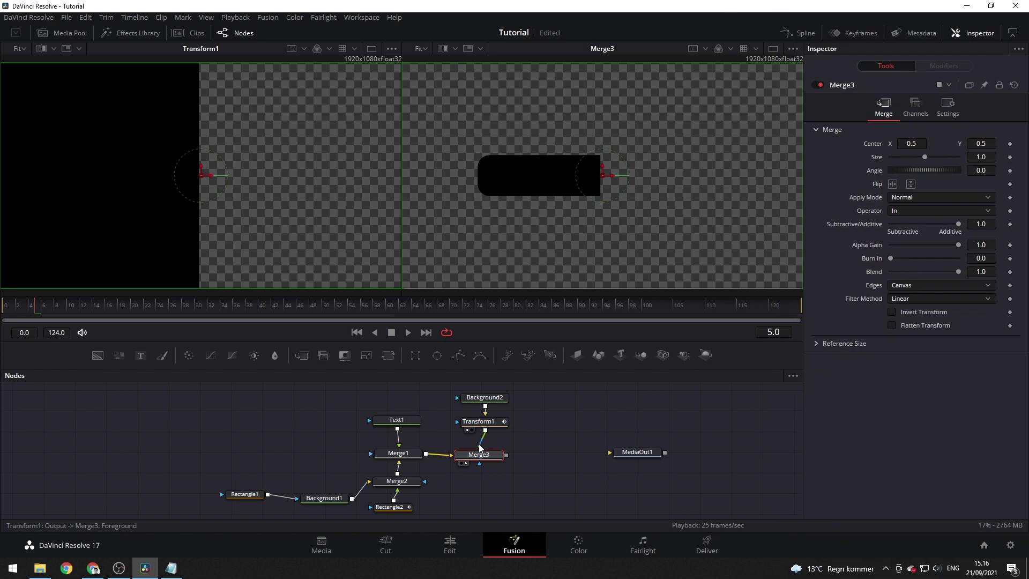
key("ctrl+t")
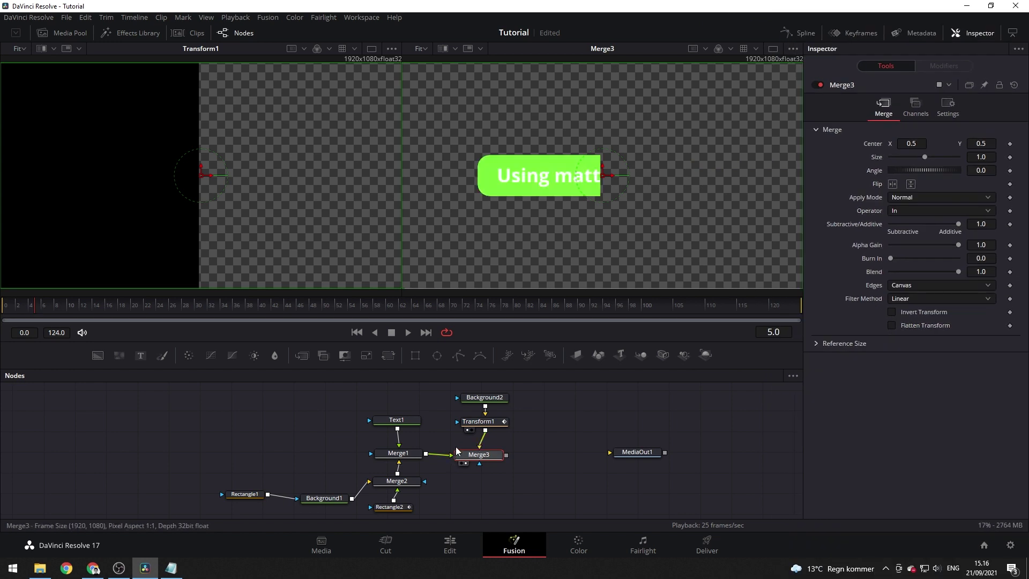
Play back the title's reveal and exit animation from the start in Merge3
left_click_drag(31, 305, 7, 304)
key("space")
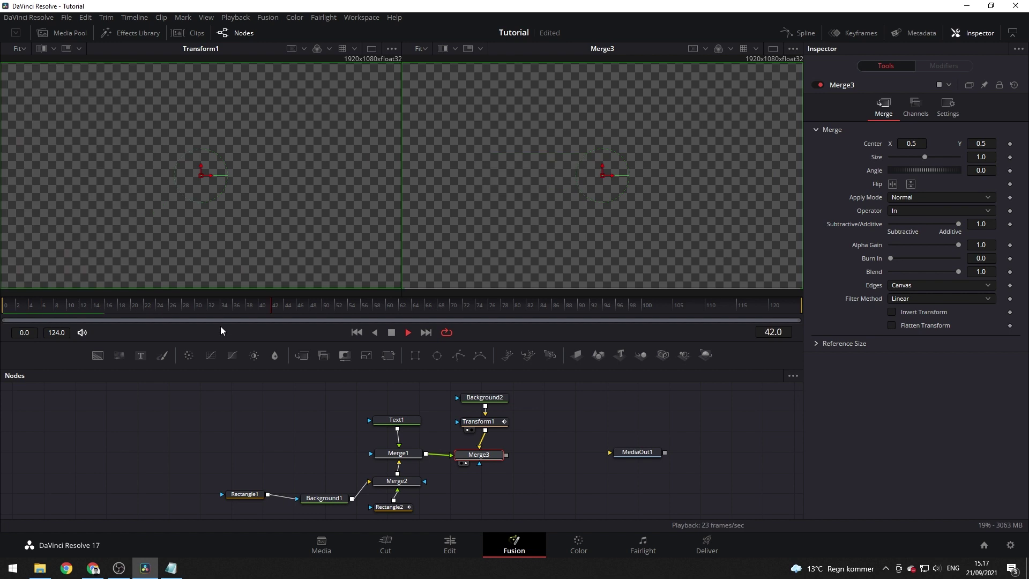
left_click_drag(62, 304, 3, 299)
key("space")
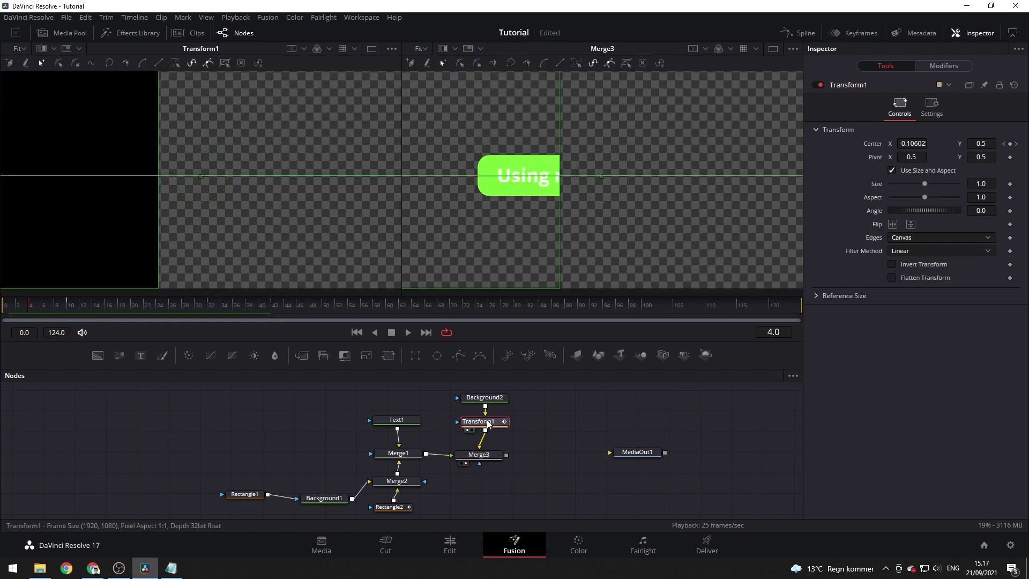
Open the Spline editor, show only Transform1's Displacement curve and enlarge the graph area around its keyframes
left_click(798, 33)
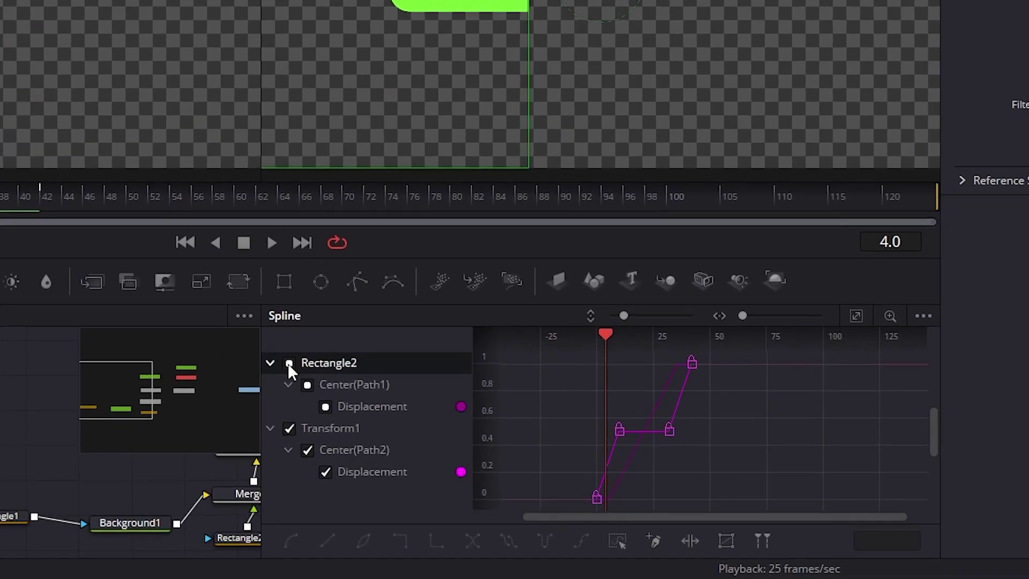
left_click(289, 363)
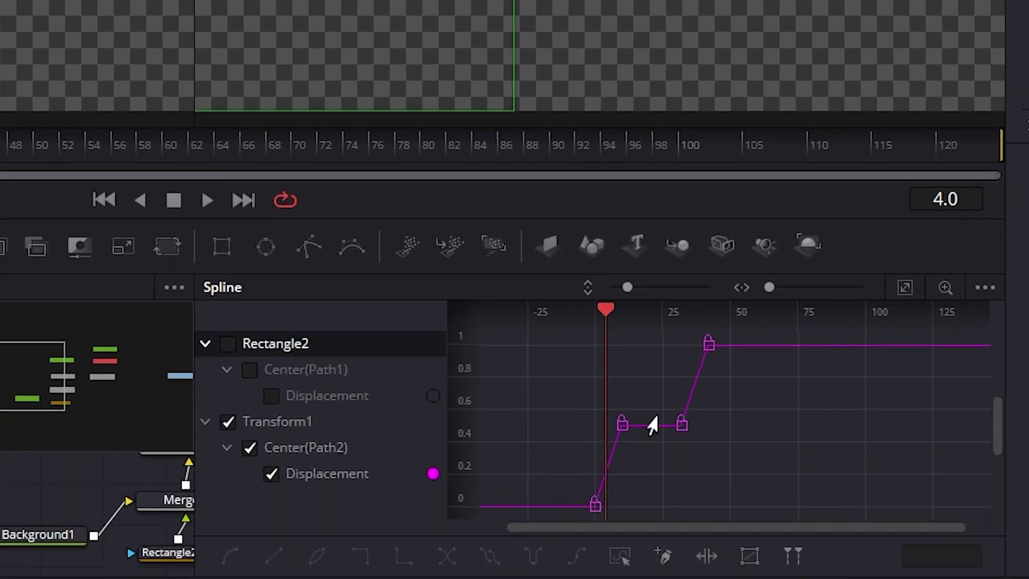
scroll(602, 474, "up", 4)
scroll(605, 472, "down", 2)
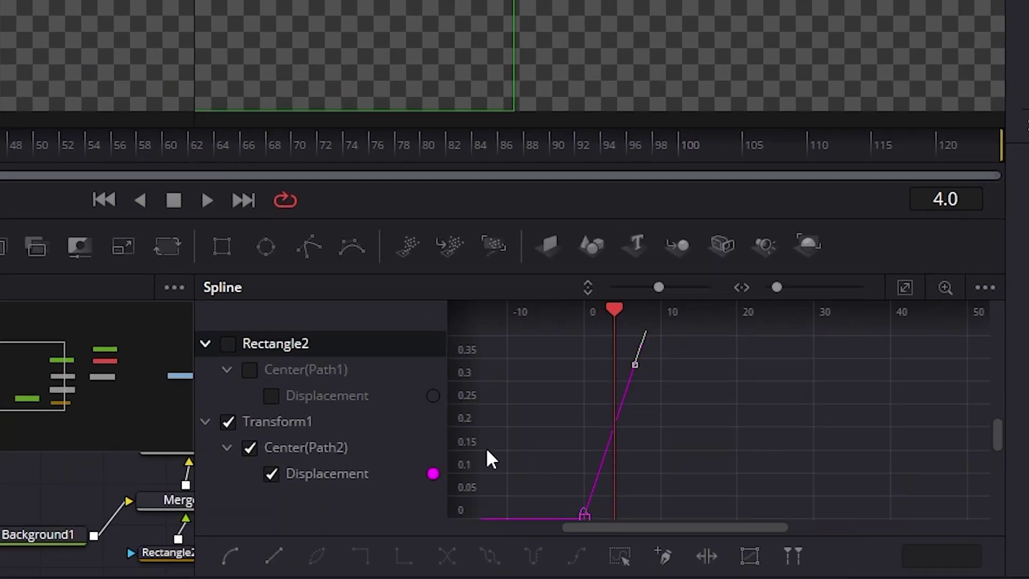
left_click_drag(573, 274, 584, 32)
scroll(595, 177, "up", 3)
scroll(595, 185, "down", 4)
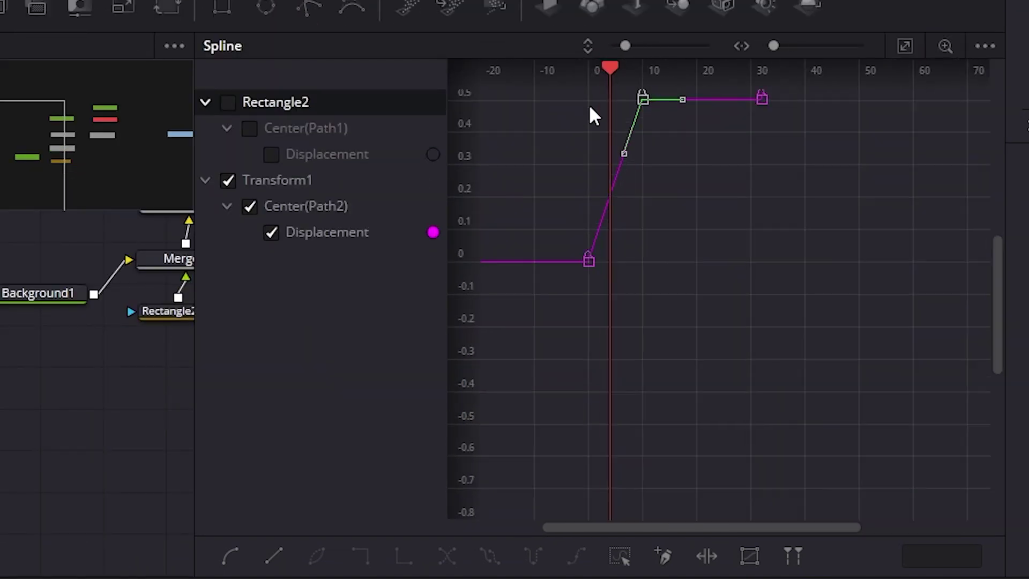
Adjust the Displacement curve's handles to ease into the frame 10 keyframe and out of the frame 32 keyframe
scroll(589, 105, "up", 2)
left_click_drag(782, 232, 735, 193)
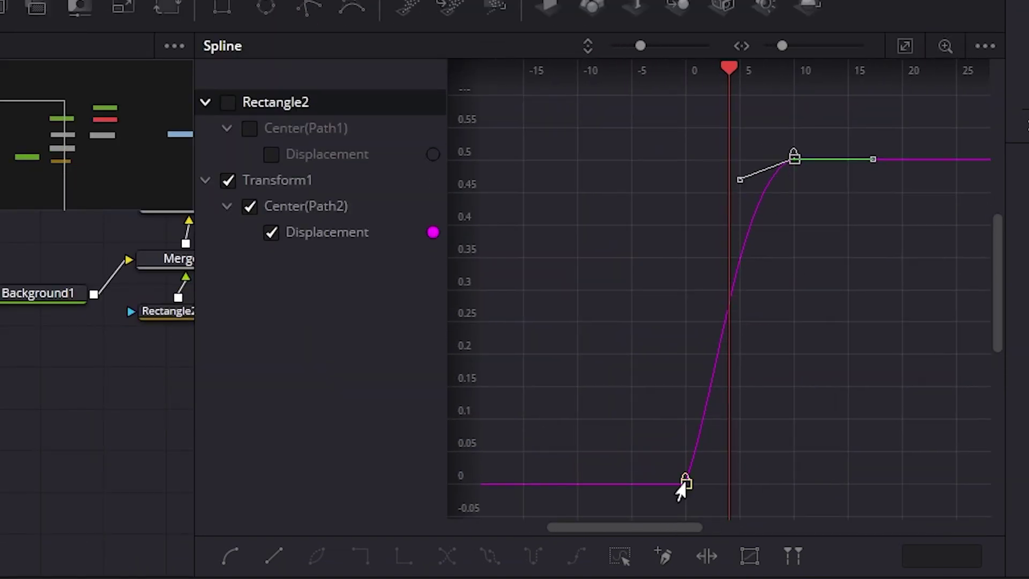
left_click_drag(719, 378, 725, 474)
left_click_drag(797, 330, 477, 343)
left_click_drag(844, 97, 784, 373)
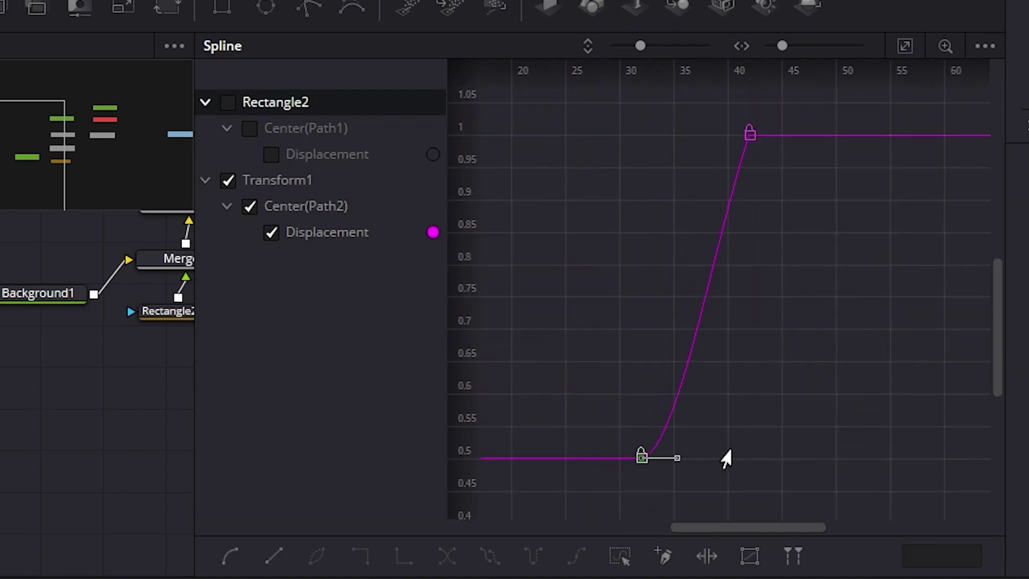
left_click_drag(711, 250, 678, 181)
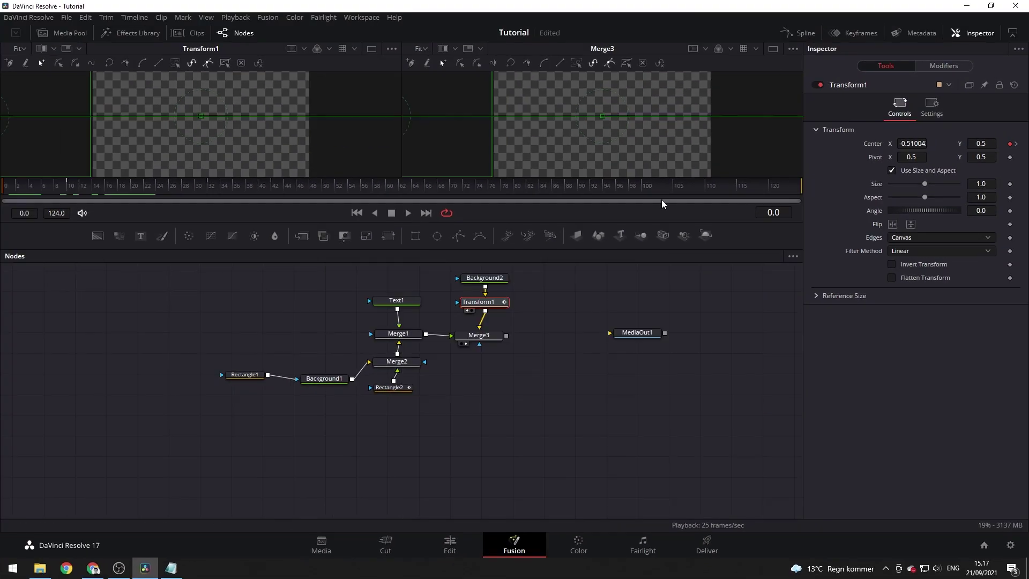
Enlarge the viewers to review the eased animation, connect Merge3 to MediaOut1, and play the title on the Edit page
left_click_drag(602, 250, 605, 344)
key("space")
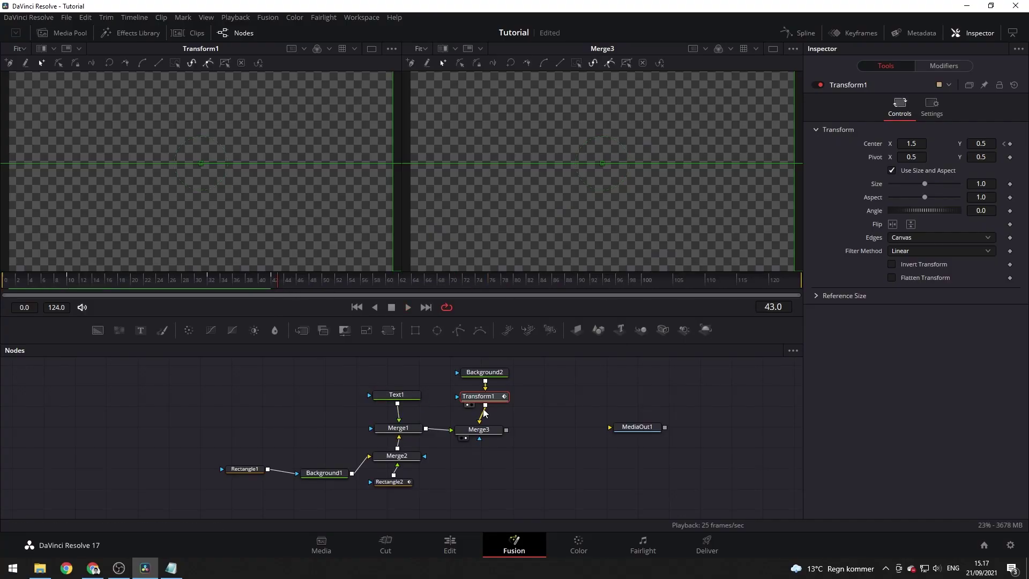
left_click_drag(506, 430, 608, 428)
left_click(456, 544)
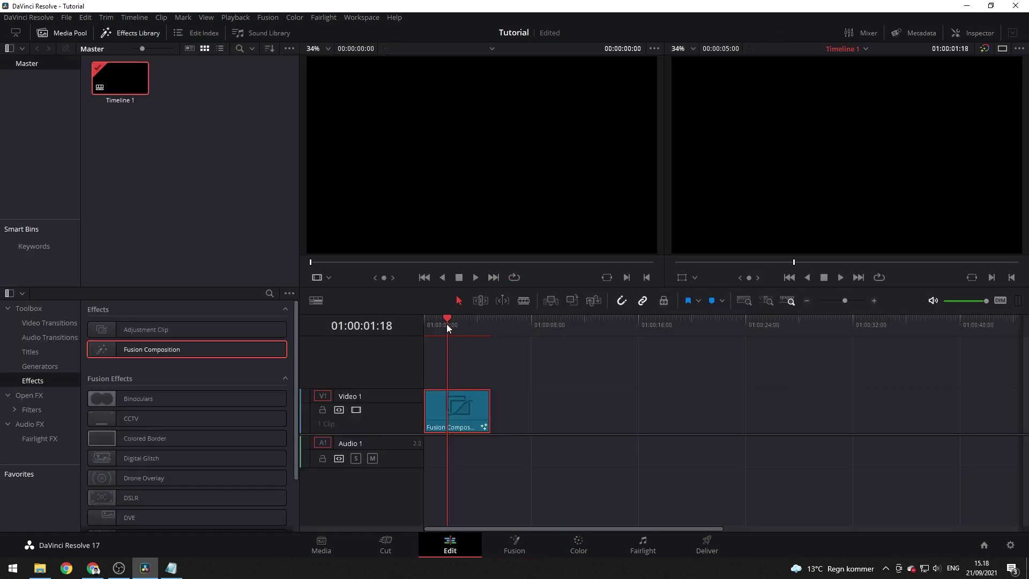
key("space")
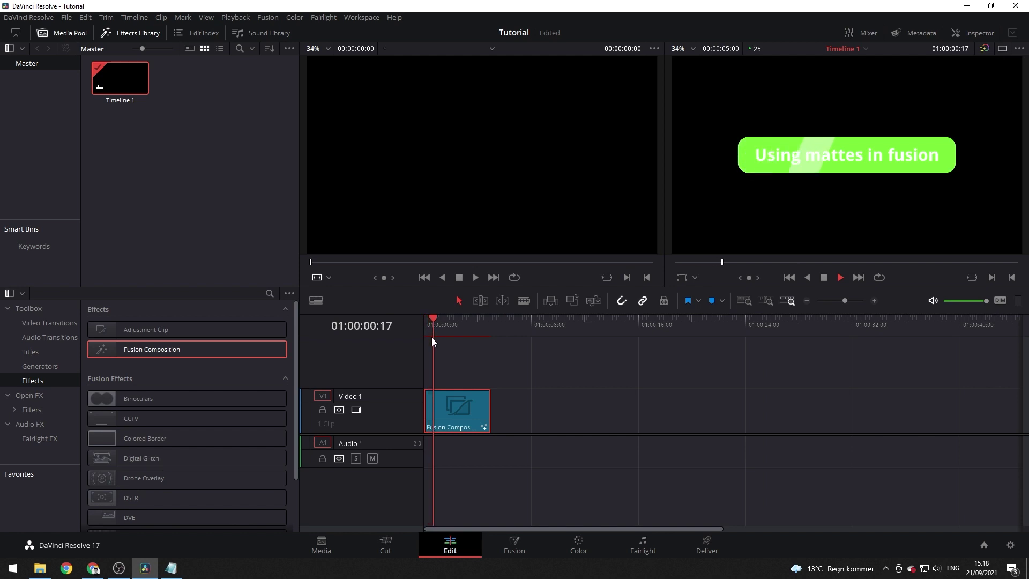